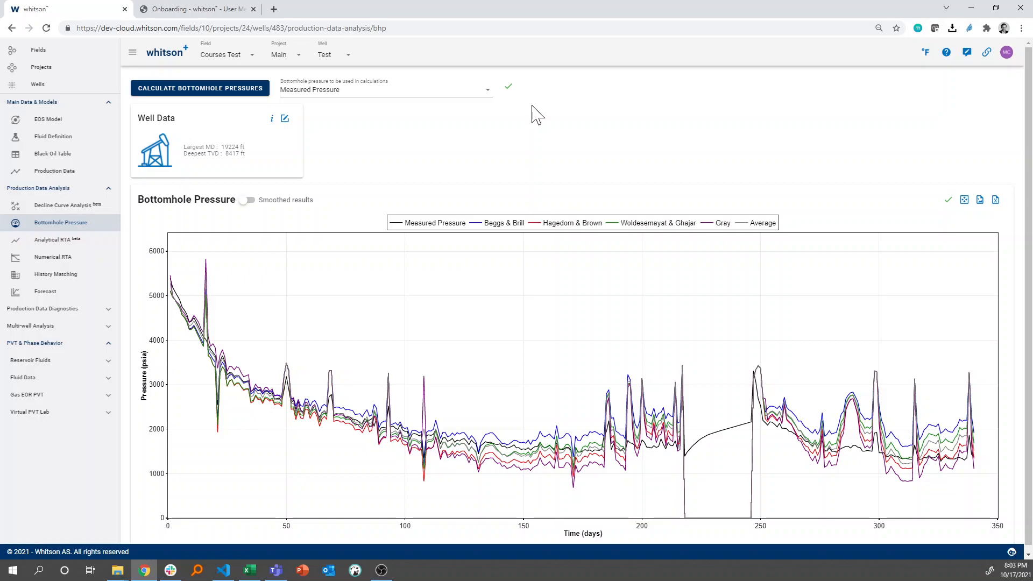
Show the smoothed results in the Bottomhole Pressure plot and isolate the smoothed curves of the four correlations
{"action": "left_click", "coordinate": [248, 202]}
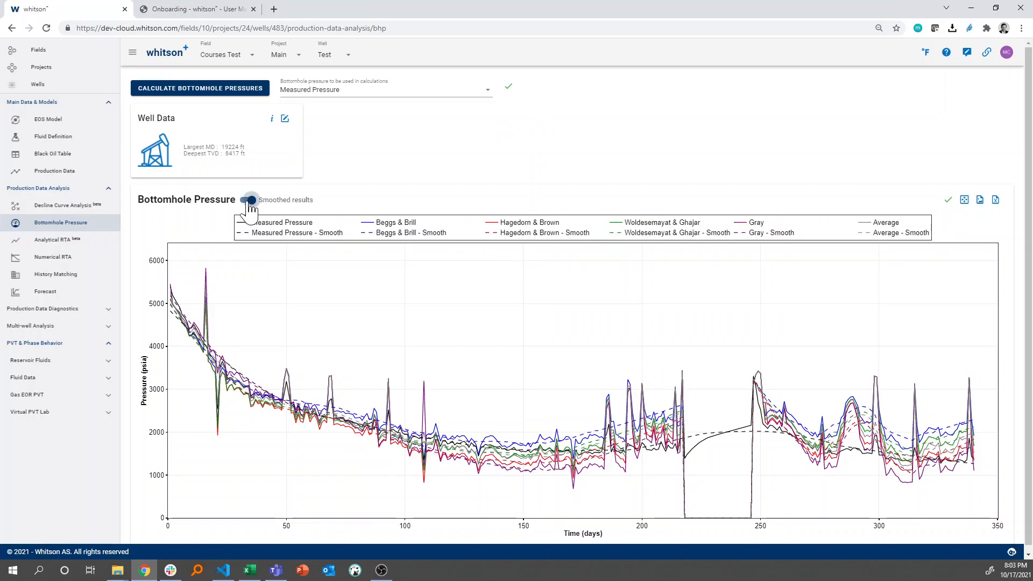
{"action": "left_click", "coordinate": [249, 208]}
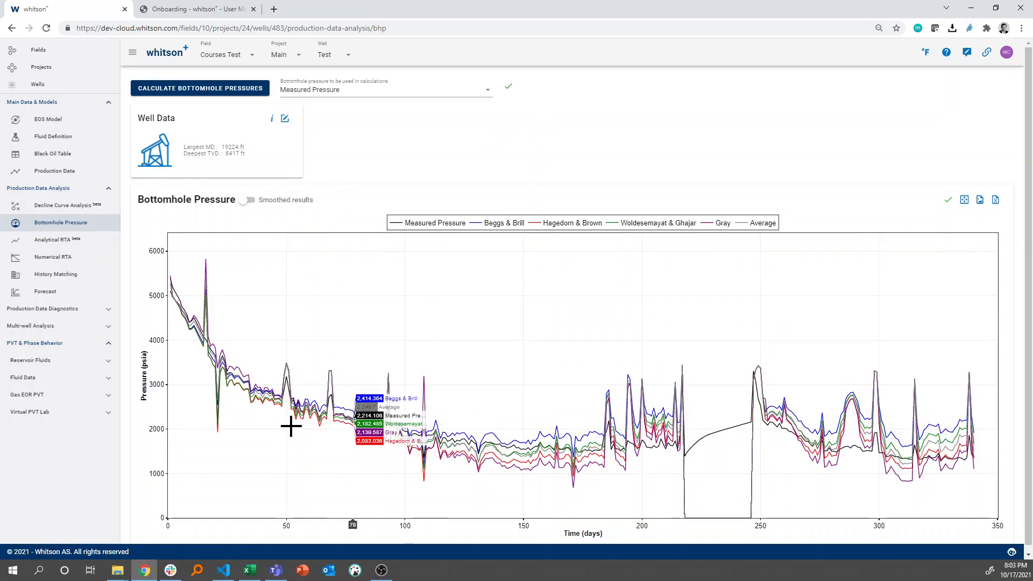
{"action": "left_click", "coordinate": [251, 208]}
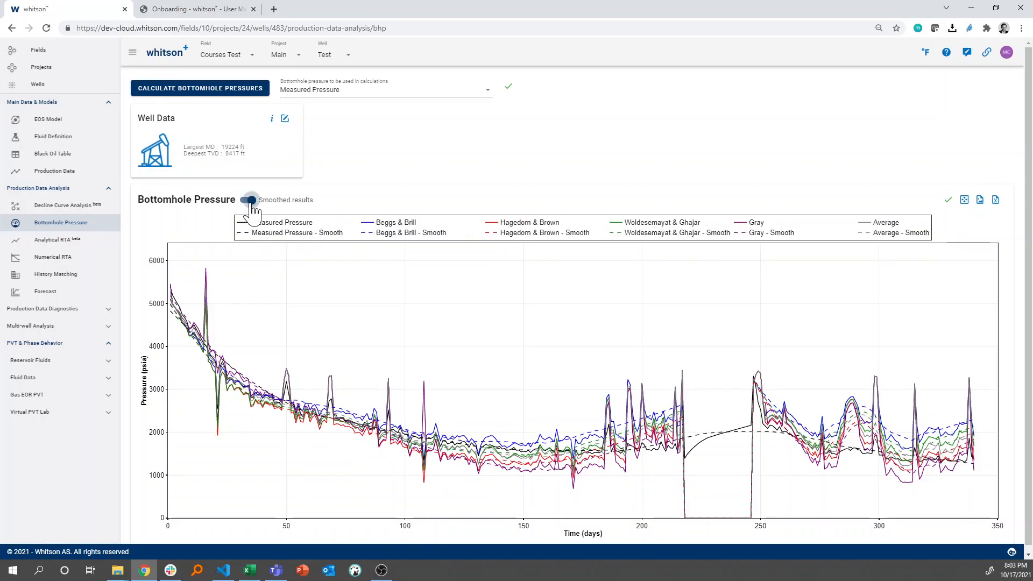
{"action": "double_click", "coordinate": [364, 234]}
{"action": "left_click", "coordinate": [493, 236]}
{"action": "left_click", "coordinate": [723, 237]}
{"action": "left_click", "coordinate": [745, 236]}
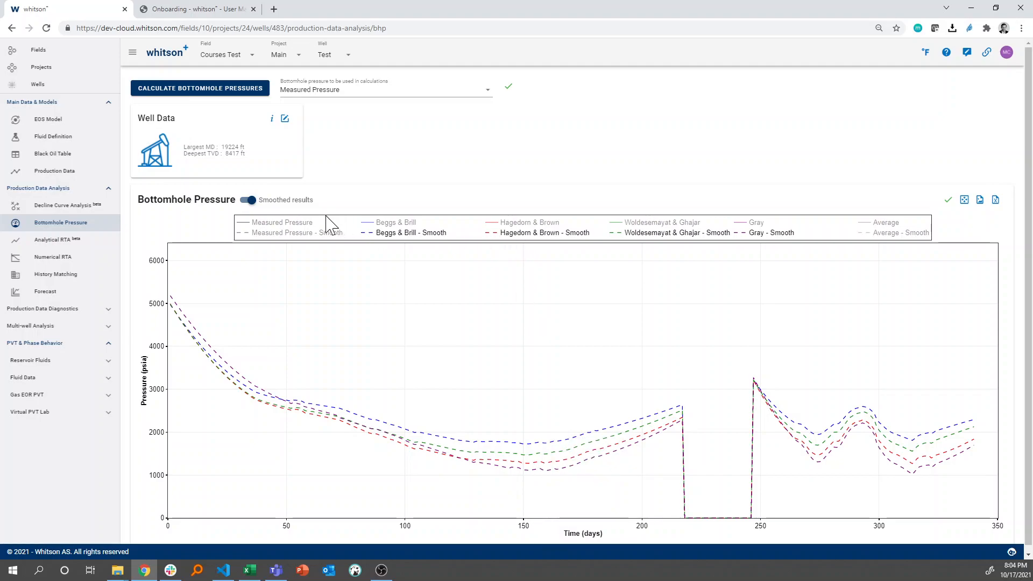
Isolate the Measured Pressure curve in the Bottomhole Pressure plot, and bring all curves back
{"action": "left_click", "coordinate": [281, 230]}
{"action": "double_click", "coordinate": [280, 226]}
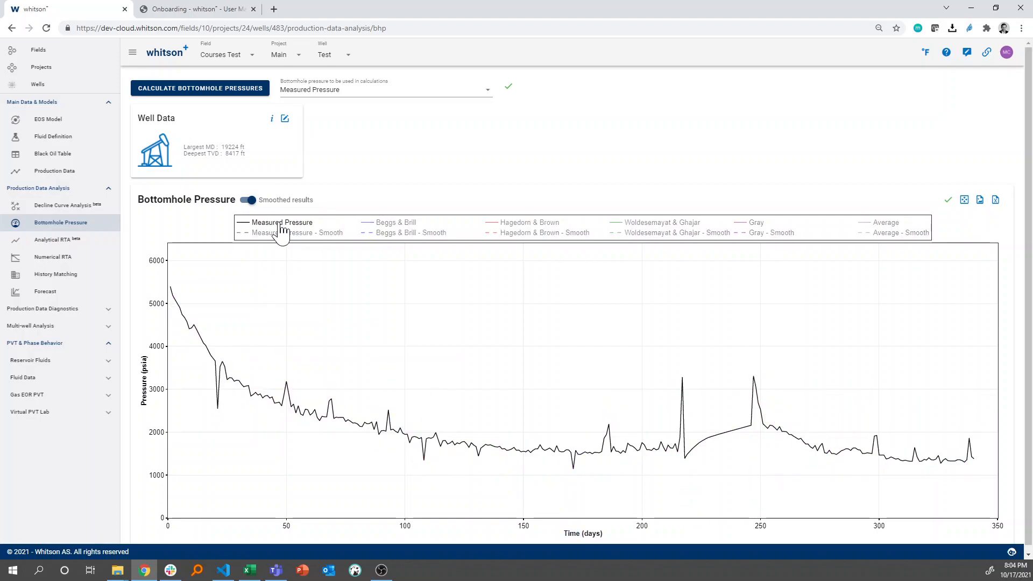
{"action": "left_click", "coordinate": [619, 234]}
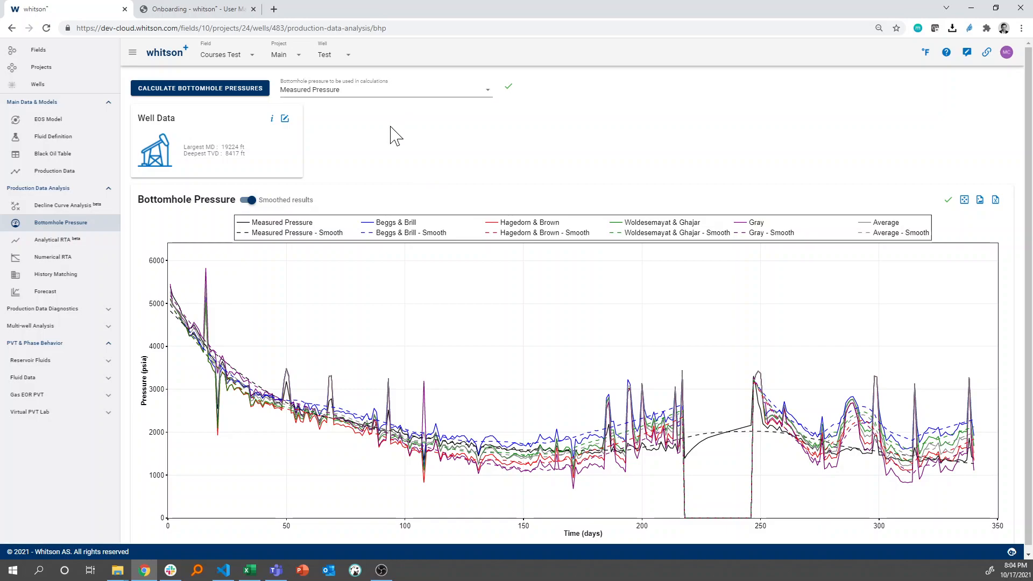
Set the bottomhole pressure used in calculations to Woldesemayat & Ghajar and view it in Numerical RTA
{"action": "left_click", "coordinate": [401, 95]}
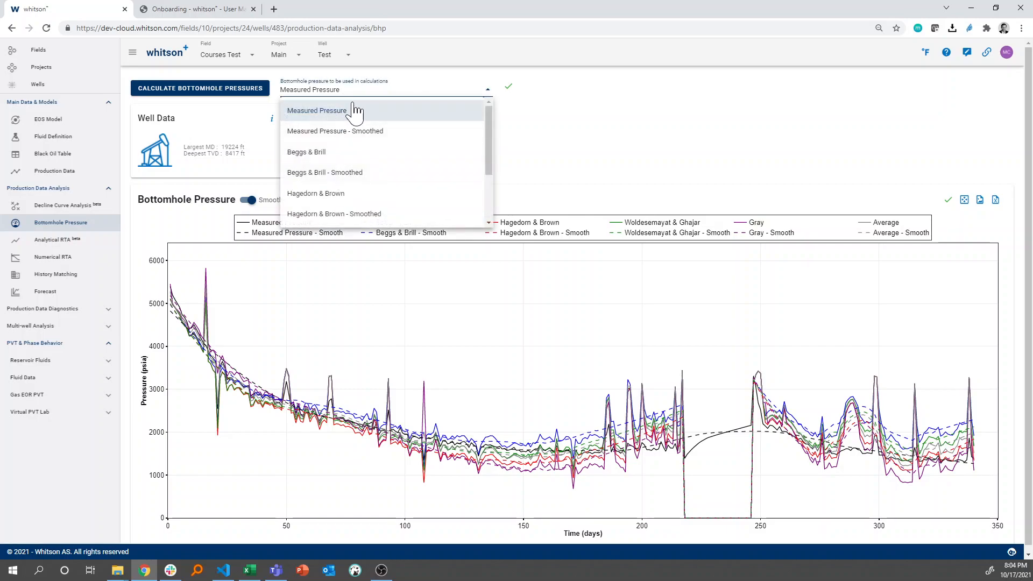
{"action": "scroll", "coordinate": [345, 173], "scroll_direction": "down", "scroll_amount": 2}
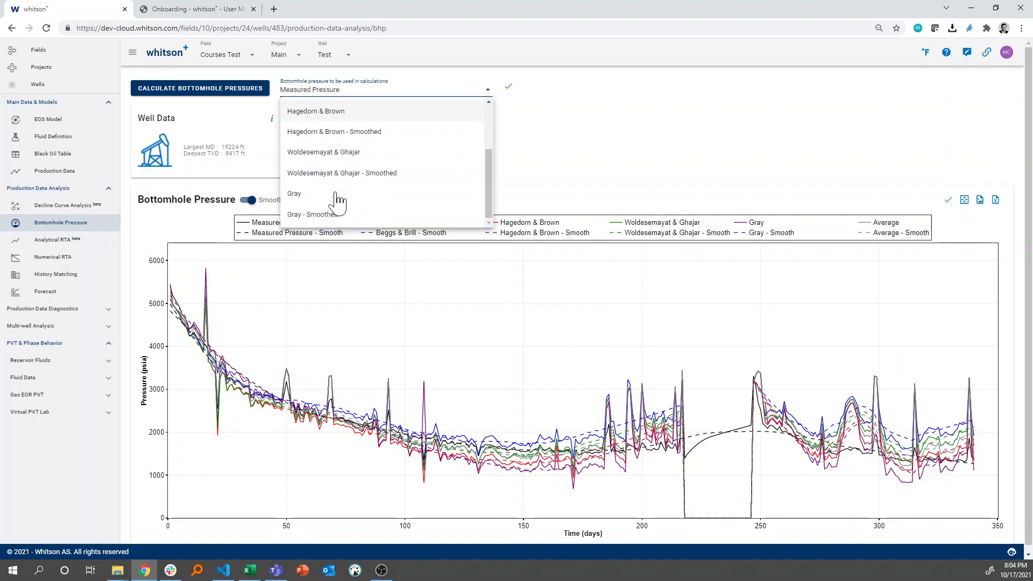
{"action": "left_click", "coordinate": [346, 153]}
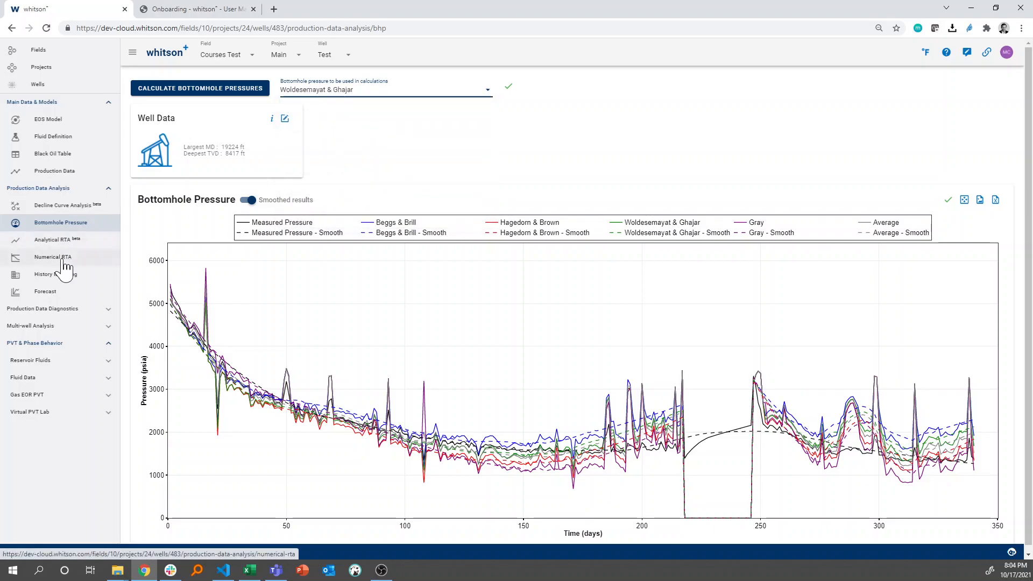
{"action": "left_click", "coordinate": [89, 253]}
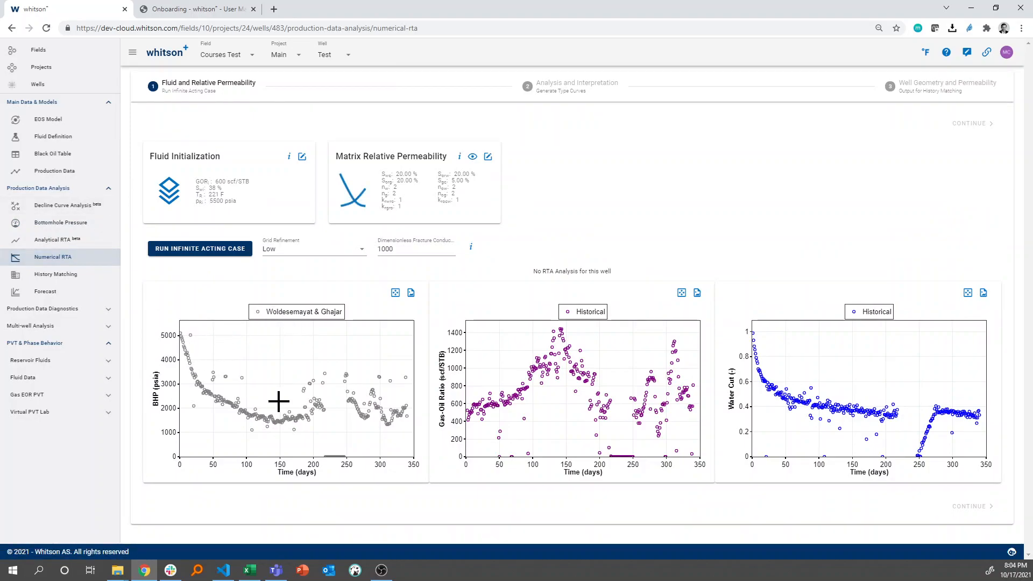
Set the bottomhole pressure used in calculations to Woldesemayat & Ghajar - Smoothed and view it in Numerical RTA
{"action": "left_click", "coordinate": [67, 223]}
{"action": "left_click", "coordinate": [382, 93]}
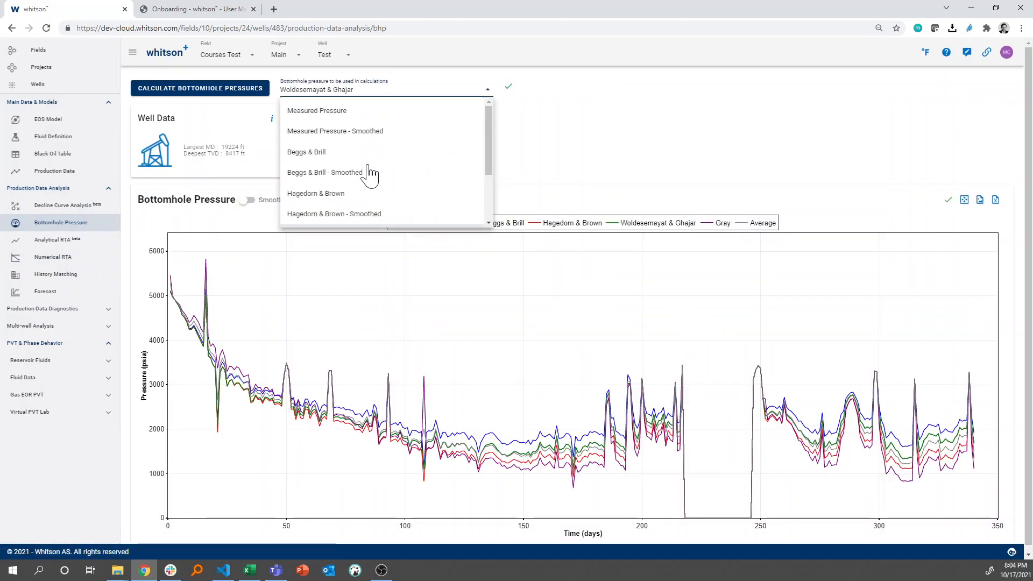
{"action": "scroll", "coordinate": [366, 183], "scroll_direction": "down", "scroll_amount": 3}
{"action": "left_click", "coordinate": [362, 194]}
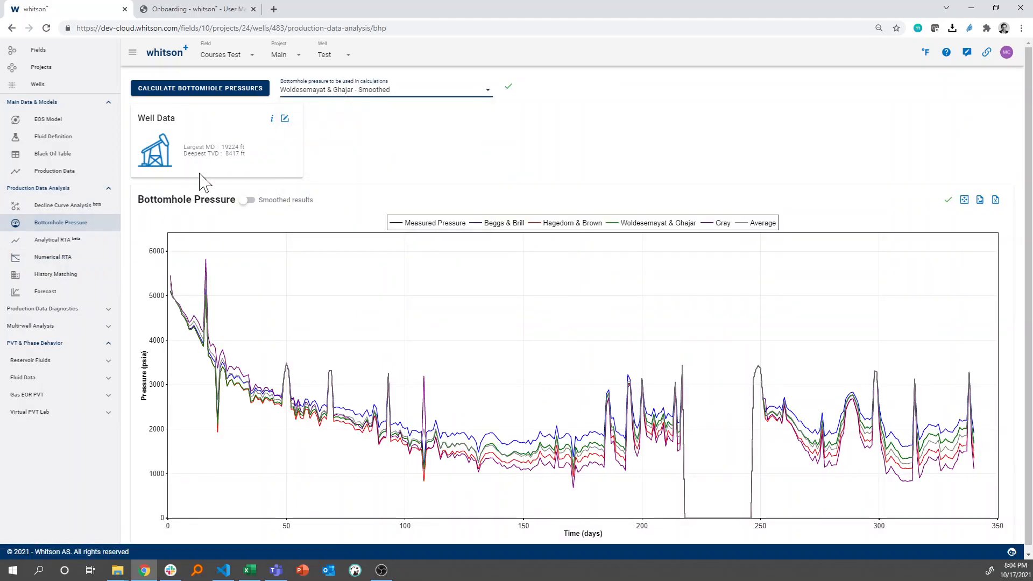
{"action": "left_click", "coordinate": [98, 260]}
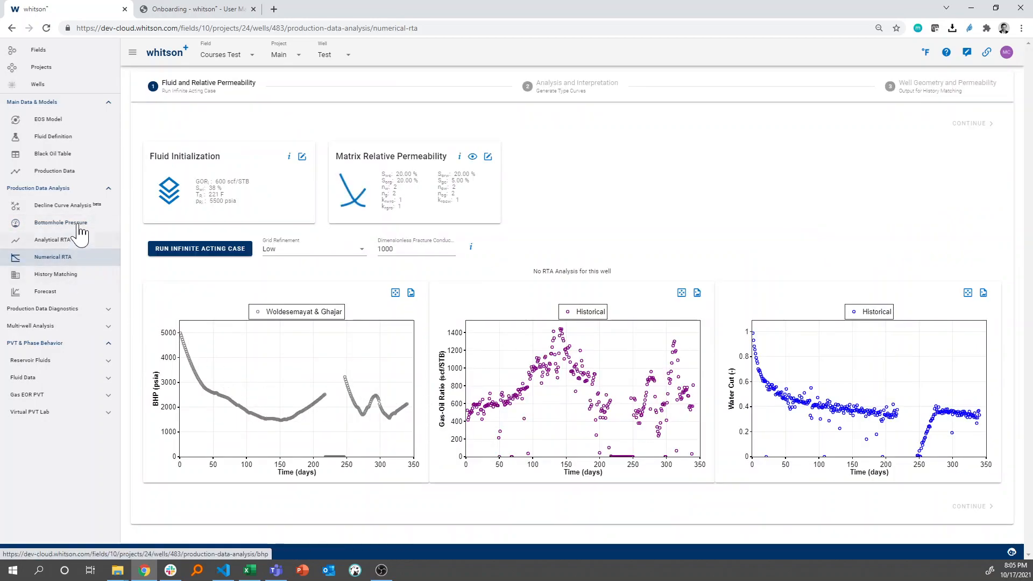
Set the bottomhole pressure used in calculations to Measured Pressure and open Numerical RTA
{"action": "left_click", "coordinate": [81, 229]}
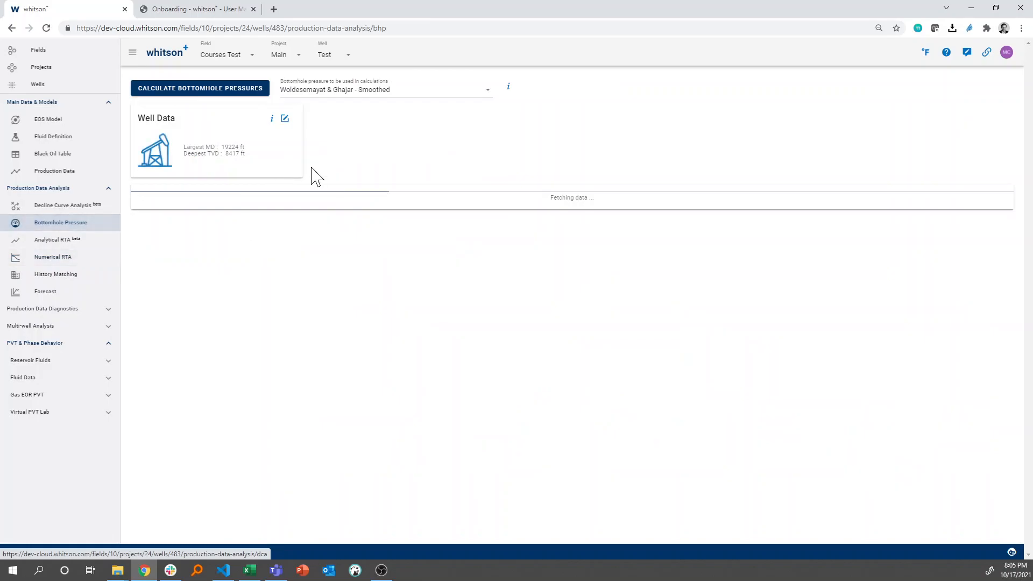
{"action": "left_click", "coordinate": [341, 93]}
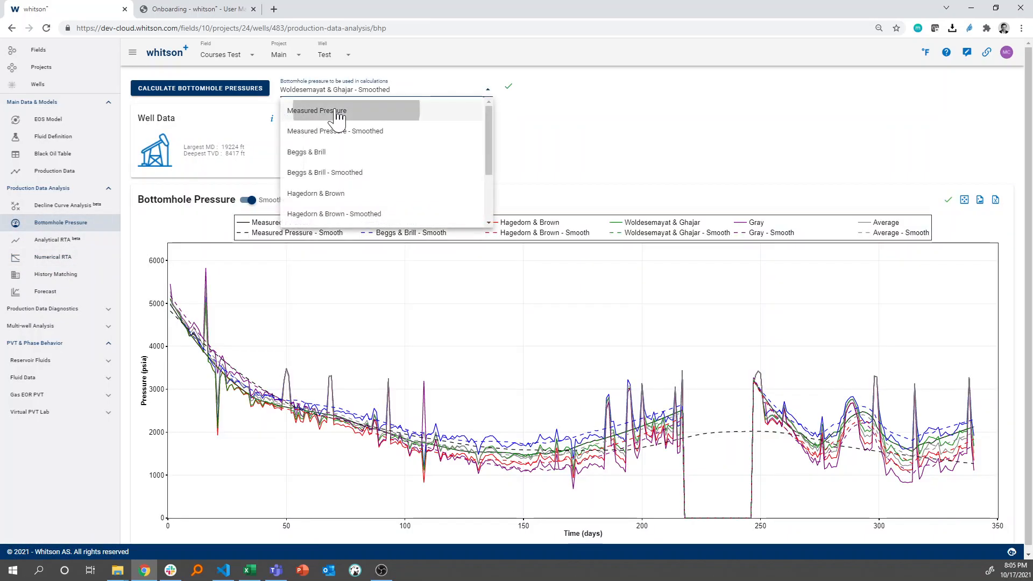
{"action": "left_click", "coordinate": [336, 104]}
{"action": "left_click", "coordinate": [355, 136]}
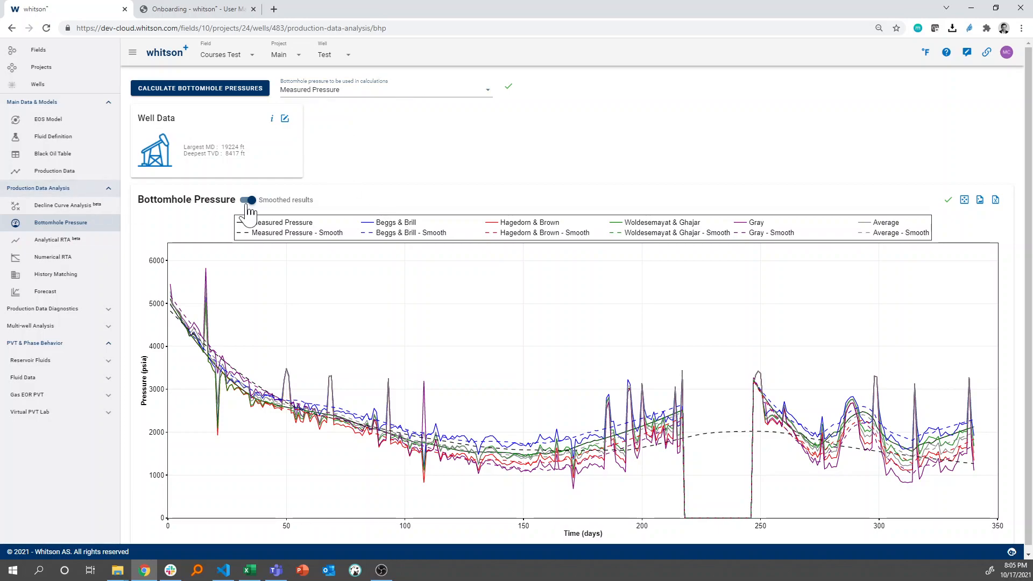
{"action": "left_click", "coordinate": [256, 206]}
{"action": "left_click", "coordinate": [101, 260]}
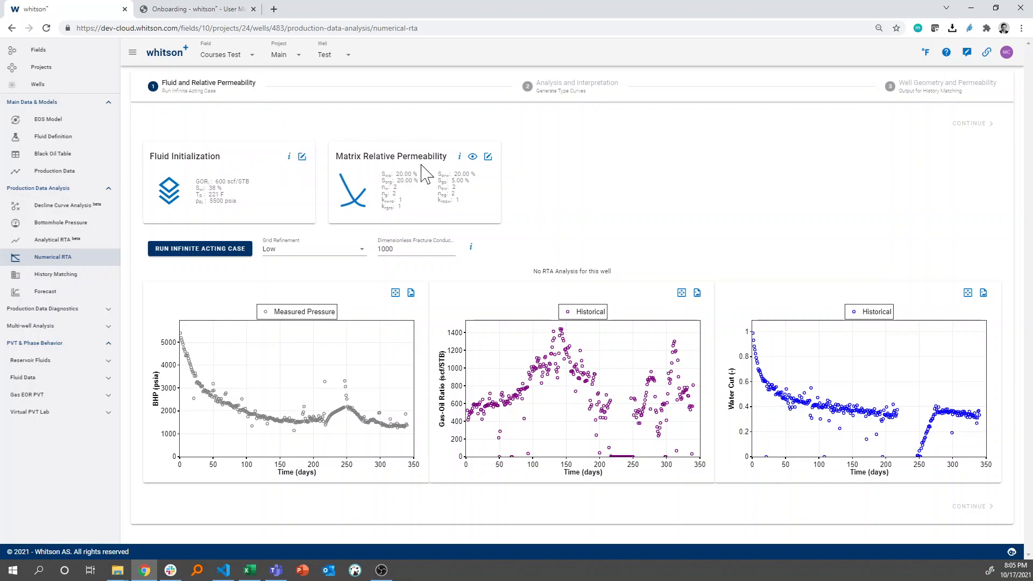
Download the 4-fluid-initialization-and-rel-perm workbook from section 6 of the Onboarding manual and open it in Excel
{"action": "left_click", "coordinate": [218, 10]}
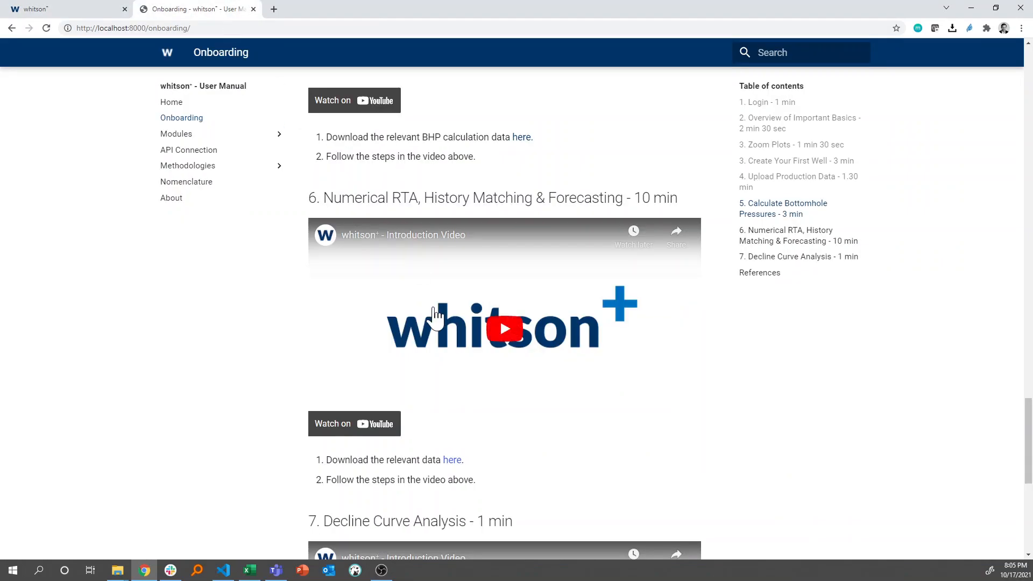
{"action": "left_click", "coordinate": [451, 463]}
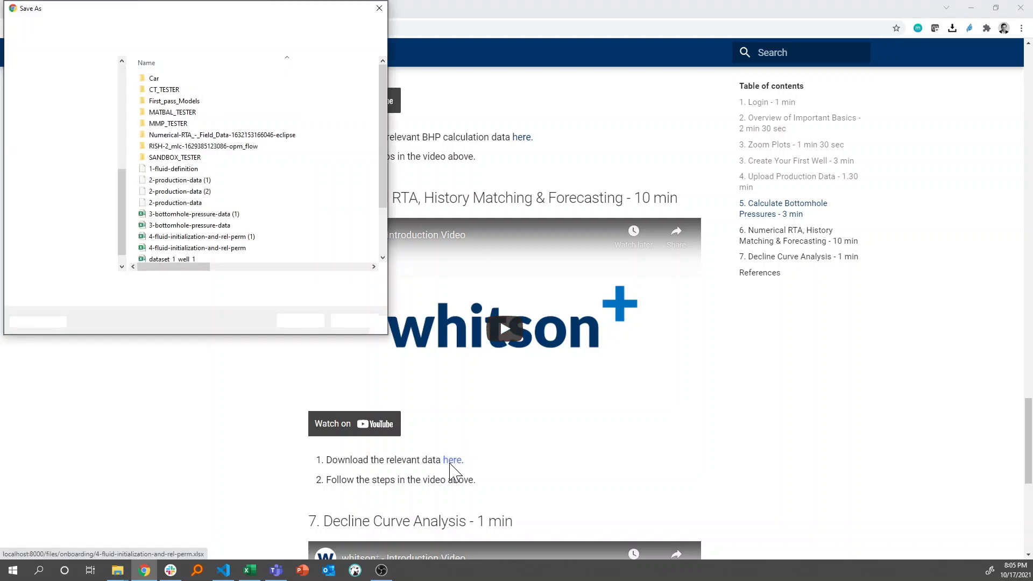
{"action": "key", "text": "Return"}
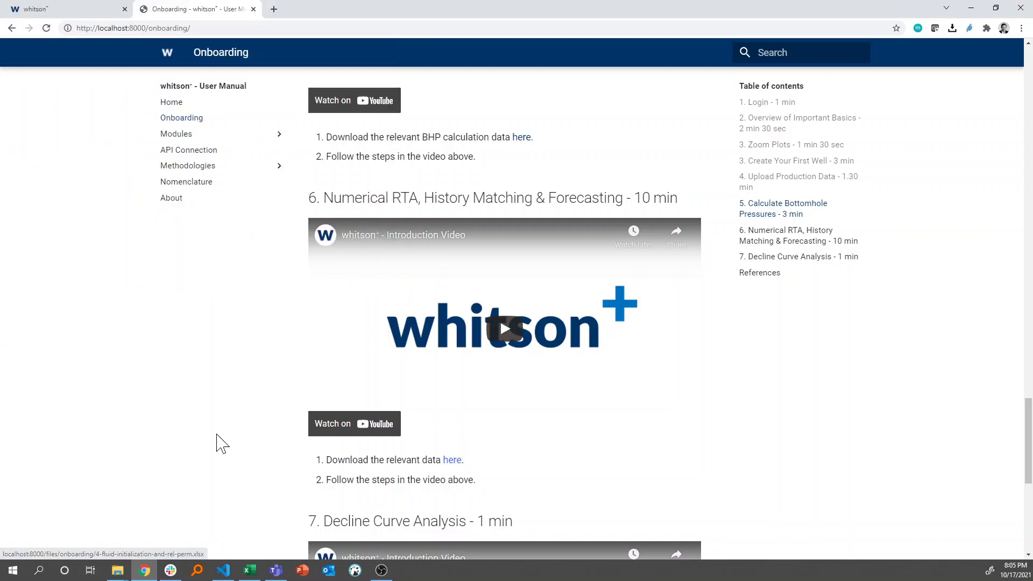
{"action": "left_click", "coordinate": [60, 545]}
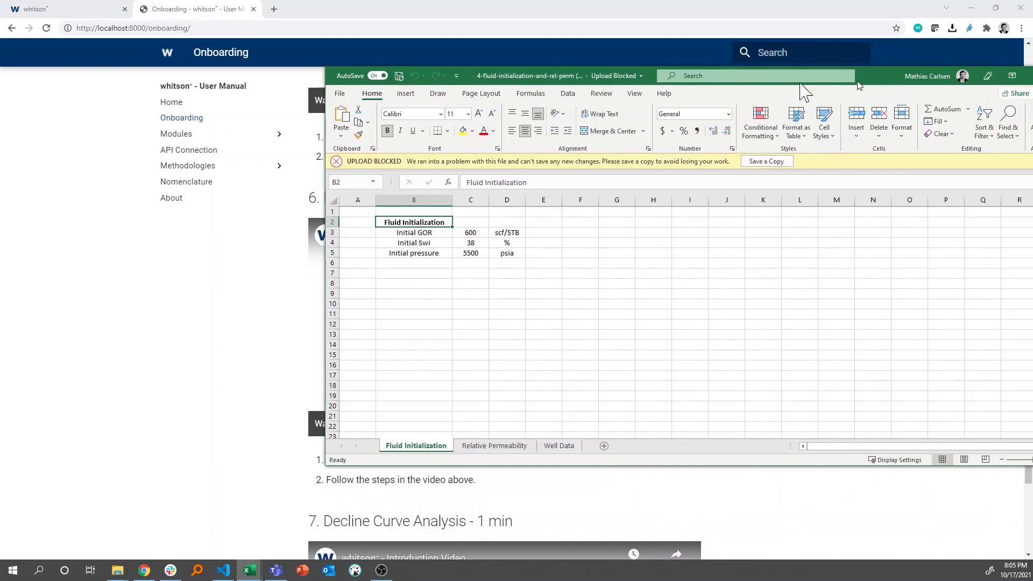
Arrange the workbook and the browser side by side, with the whitson+ Numerical RTA page showing
{"action": "key", "text": "super+Right"}
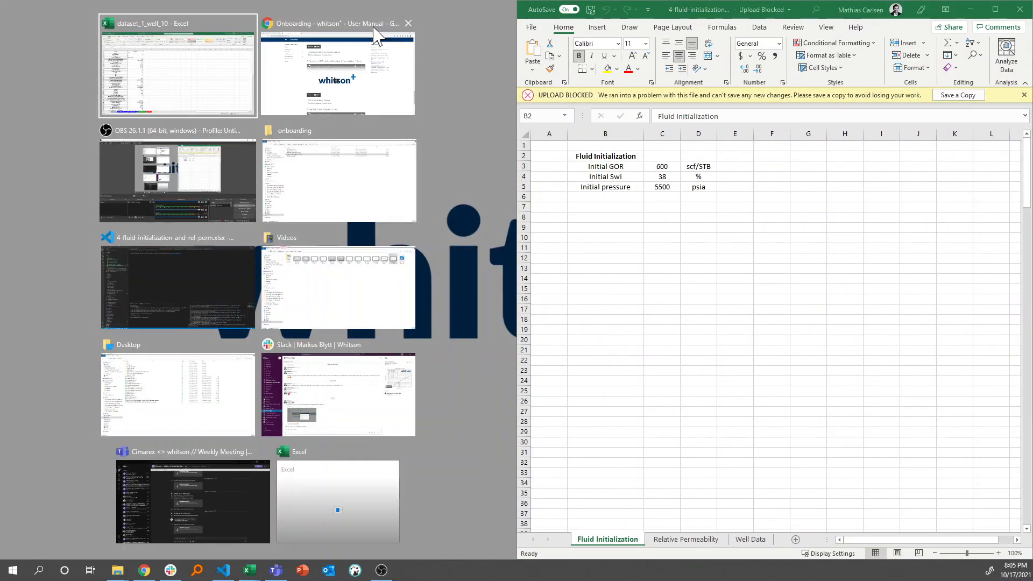
{"action": "left_click", "coordinate": [283, 101]}
{"action": "left_click", "coordinate": [76, 11]}
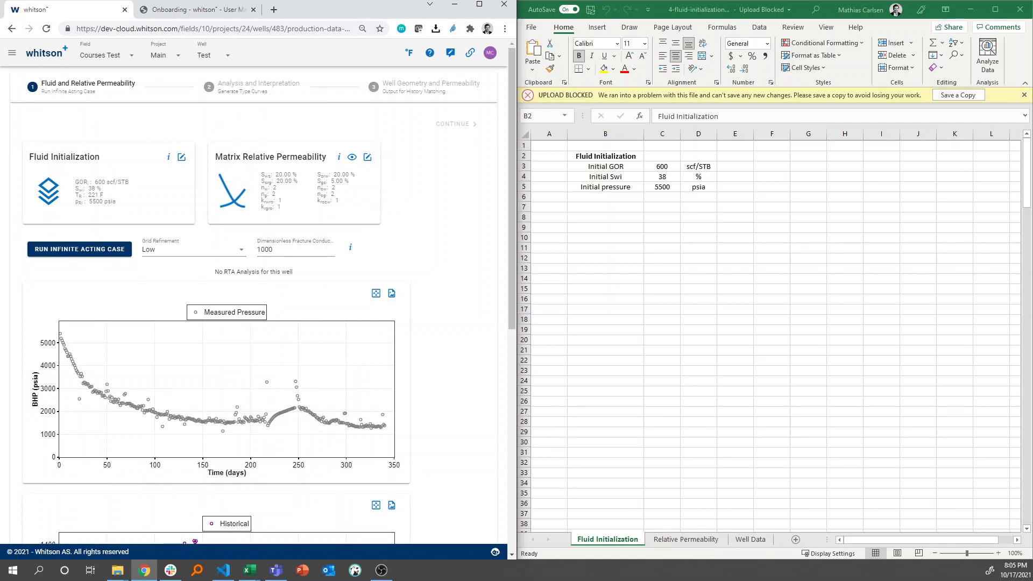
Check and save the Fluid Initialization with initial GOR 600 scf/STB, water saturation 38 % and reservoir pressure 5500 psia
{"action": "left_click", "coordinate": [180, 158]}
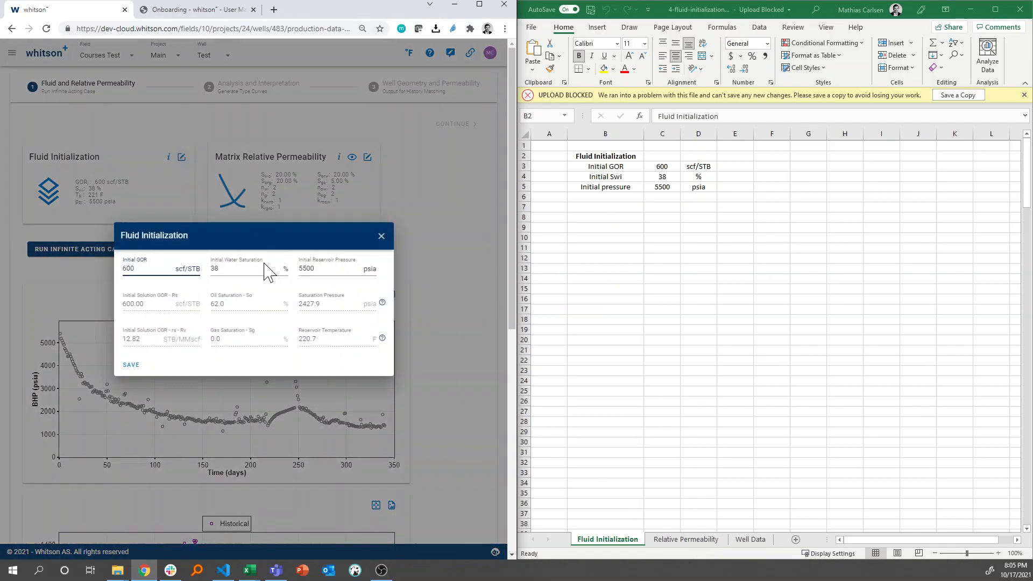
{"action": "left_click_drag", "start_coordinate": [135, 269], "coordinate": [119, 269]}
{"action": "key", "text": "Tab"}
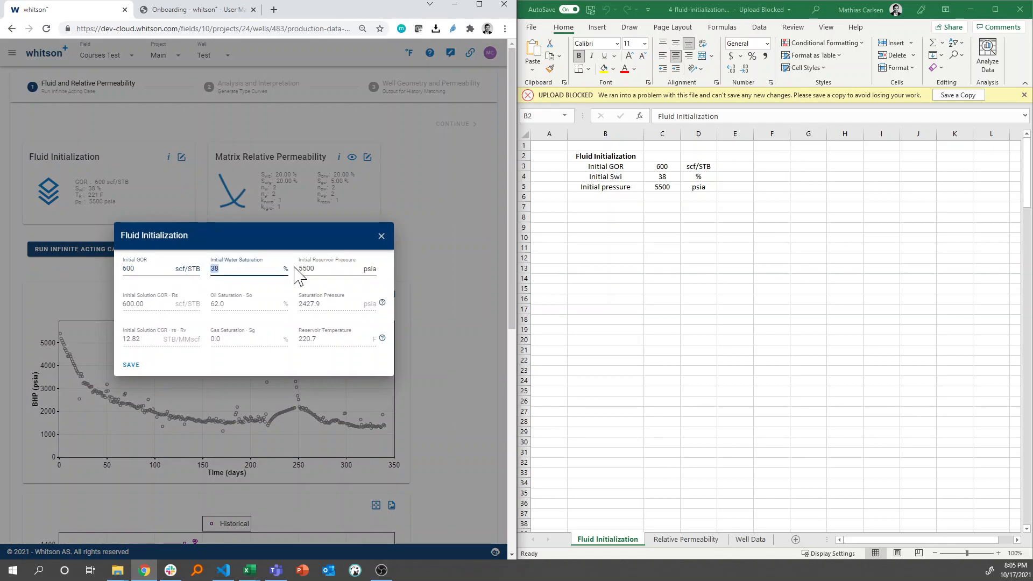
{"action": "key", "text": "Tab"}
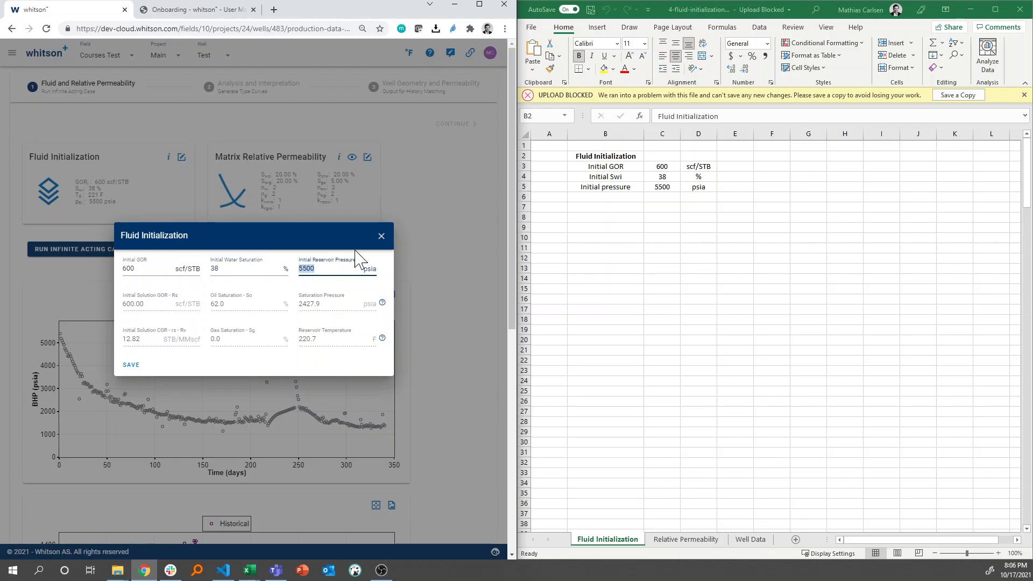
{"action": "left_click", "coordinate": [137, 368]}
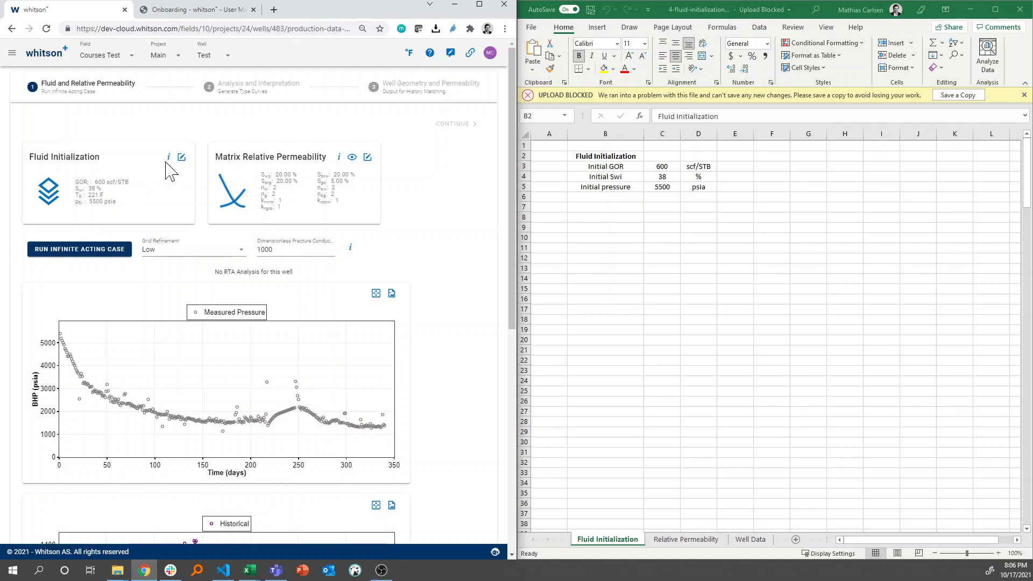
Try an initial GOR of 500 scf/STB in the Fluid Initialization and close it without saving
{"action": "left_click", "coordinate": [181, 157]}
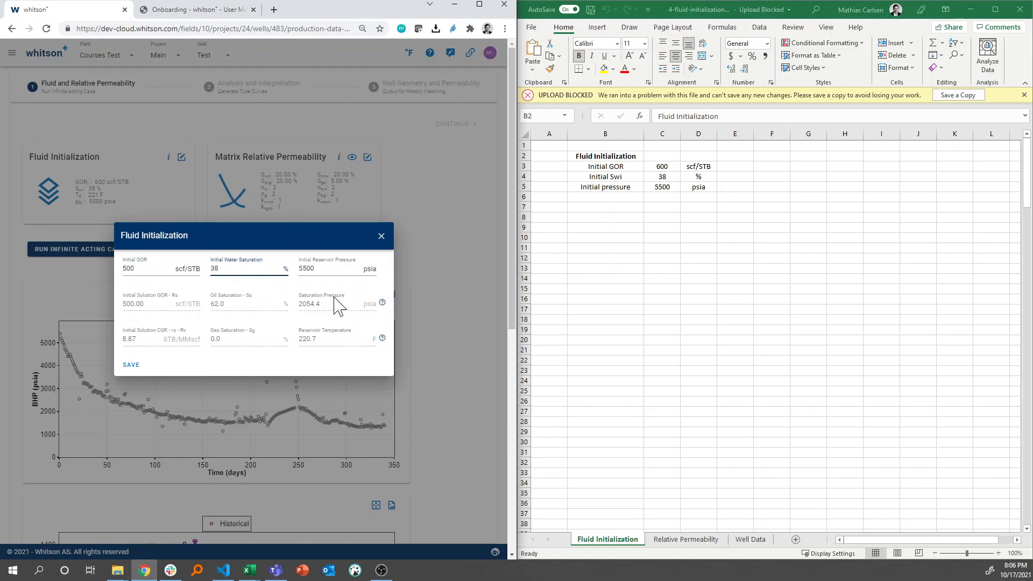
{"action": "key", "text": "shift+Tab"}
{"action": "left_click", "coordinate": [381, 237]}
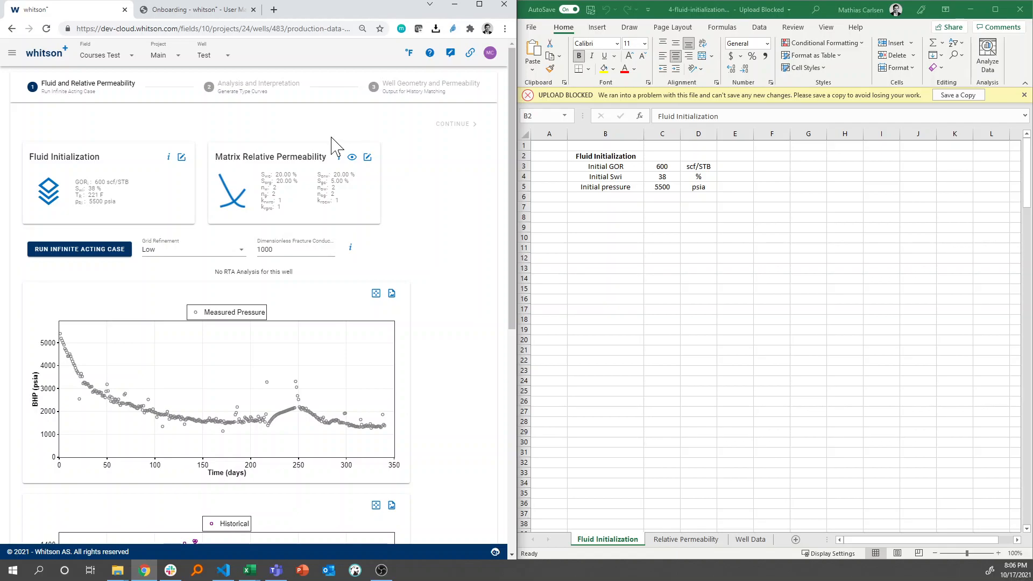
Set Swc in the Matrix Relative Permeability to 0 %, following the workbook's Relative Permeability sheet
{"action": "left_click", "coordinate": [368, 157]}
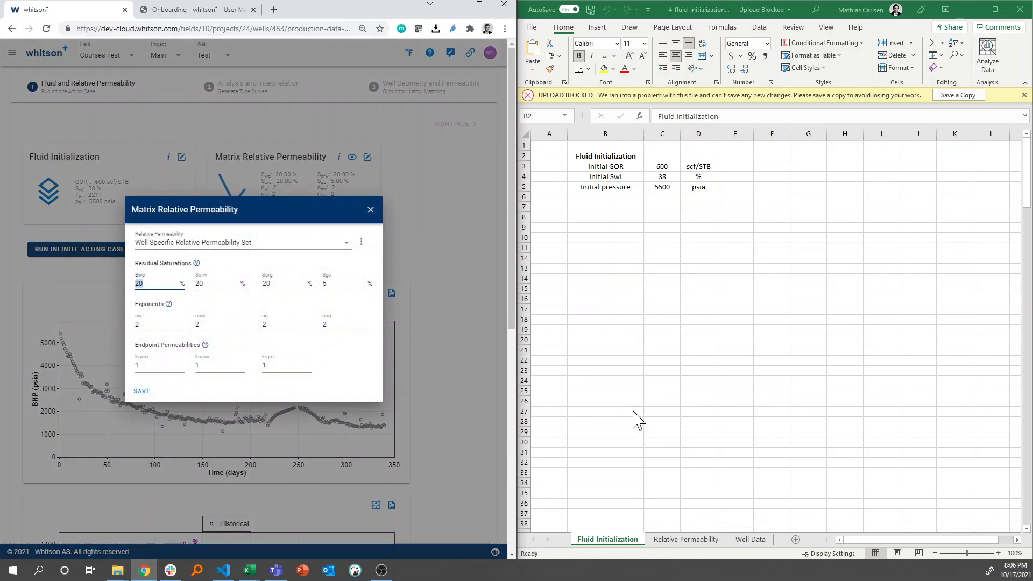
{"action": "left_click", "coordinate": [676, 543]}
{"action": "left_click", "coordinate": [676, 540]}
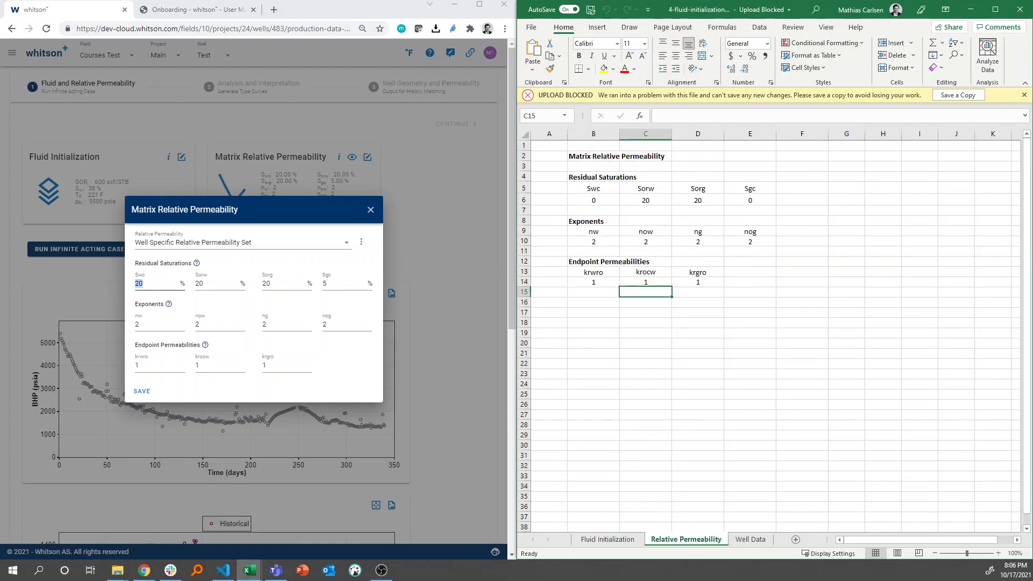
{"action": "type", "text": "0"}
{"action": "key", "text": "Escape"}
{"action": "left_click", "coordinate": [177, 283]}
{"action": "key", "text": "BackSpace"}
{"action": "type", "text": "0"}
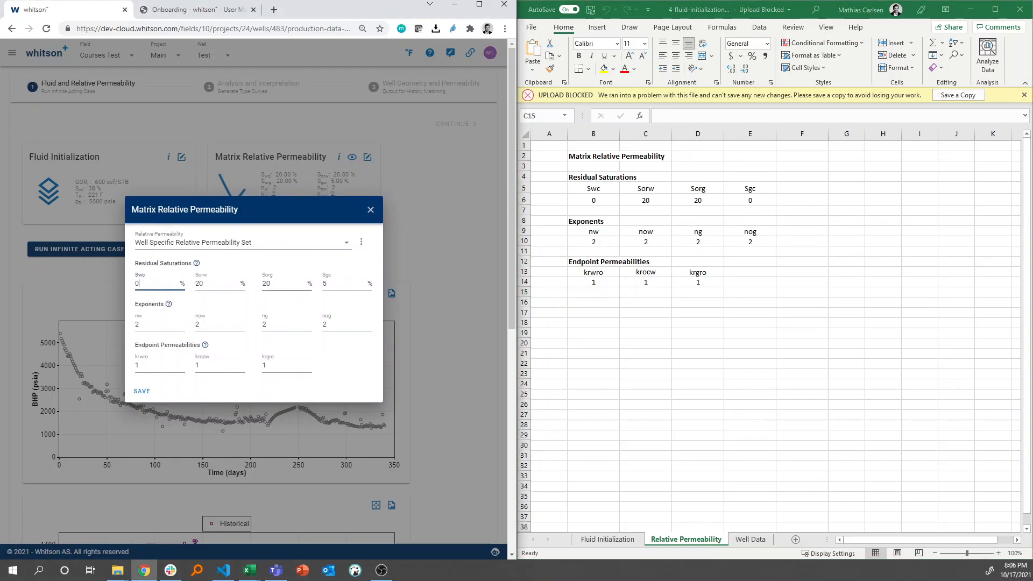
Set Sgc to 0 %, save the Matrix Relative Permeability, and maximize the browser window
{"action": "left_click", "coordinate": [344, 284]}
{"action": "key", "text": "BackSpace"}
{"action": "type", "text": "0"}
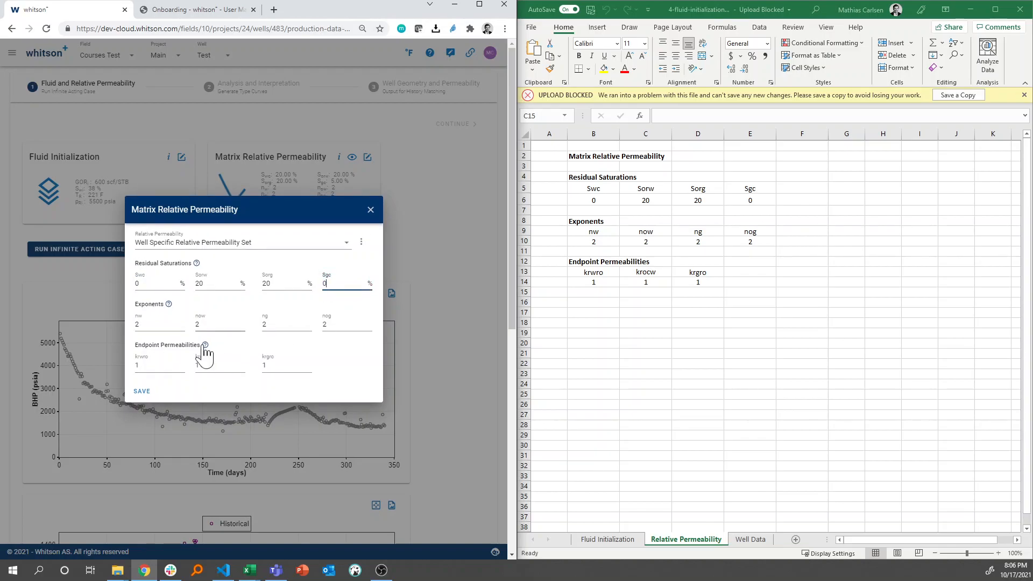
{"action": "left_click", "coordinate": [130, 394]}
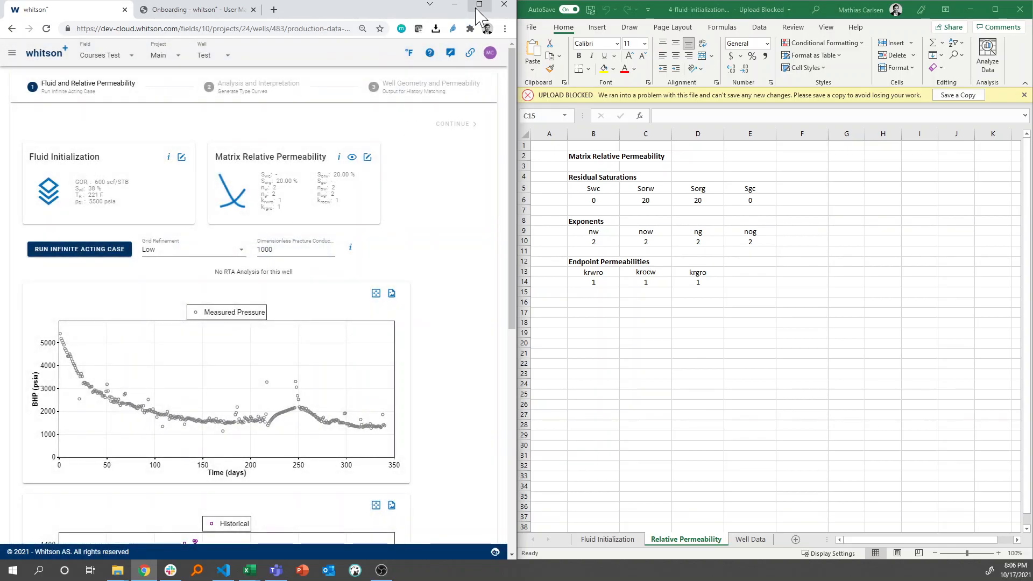
{"action": "left_click", "coordinate": [479, 5]}
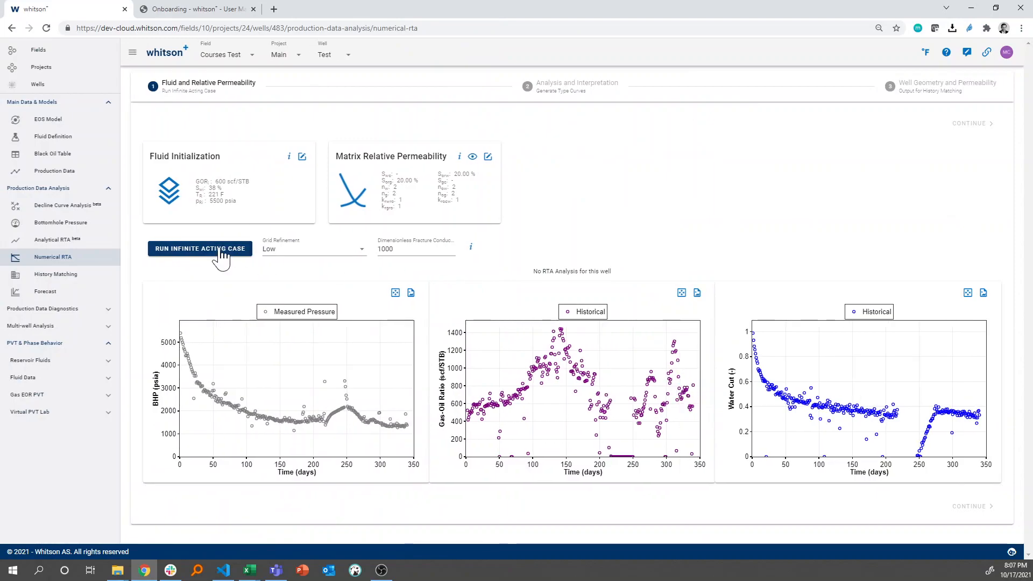
Run the infinite acting case with Low grid refinement and a dimensionless fracture conductivity of 1000
{"action": "left_click", "coordinate": [300, 254]}
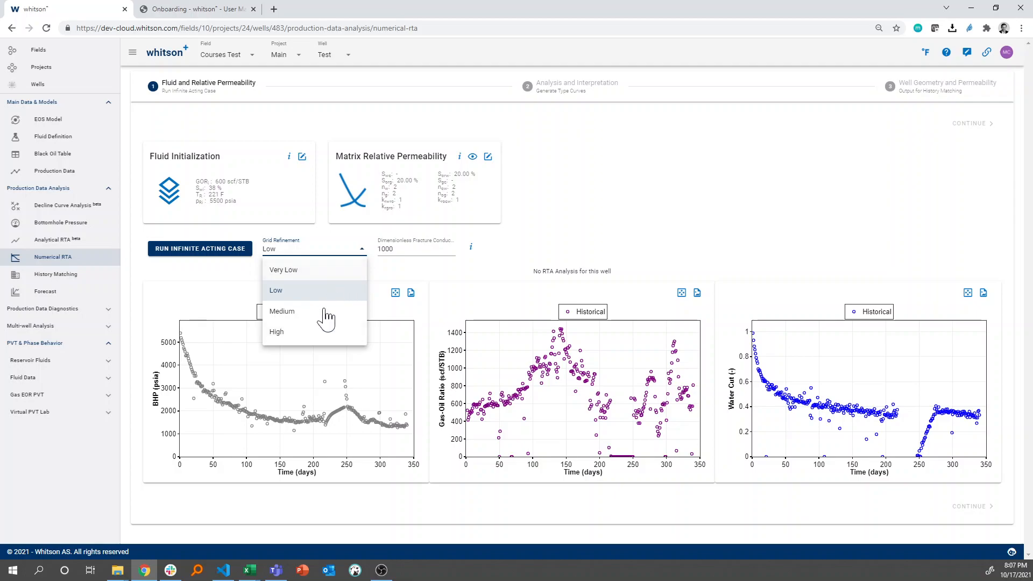
{"action": "left_click", "coordinate": [381, 276]}
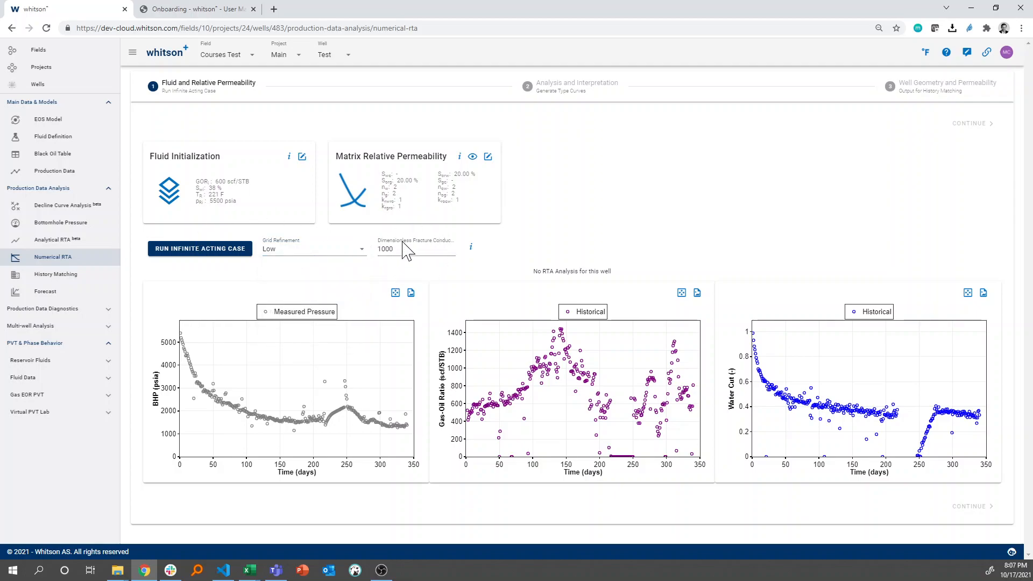
{"action": "left_click", "coordinate": [221, 251]}
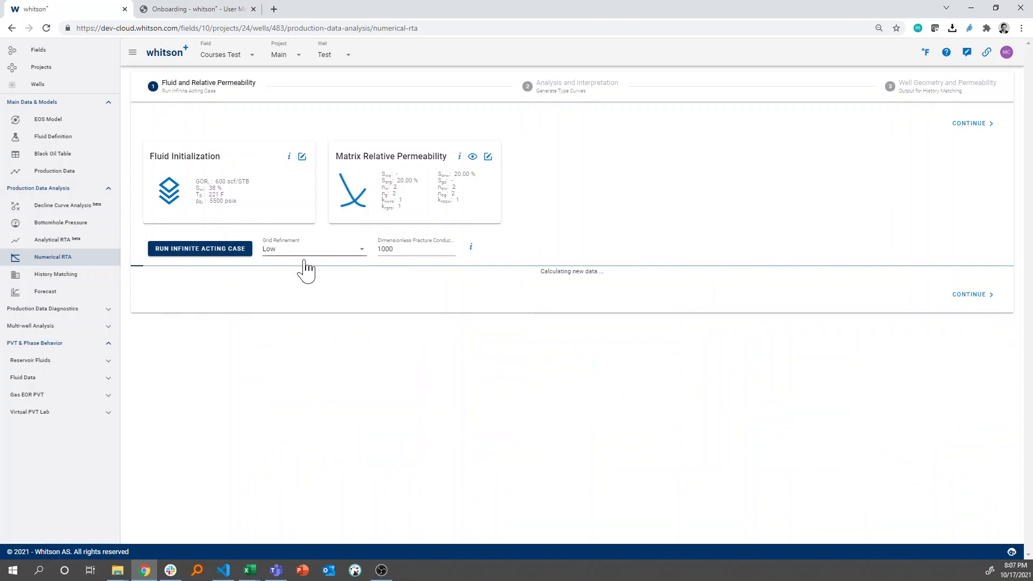
Review the Fluid Initialization and the well's Reservoir Fluid Composition inputs, closing both without changes
{"action": "left_click", "coordinate": [301, 157]}
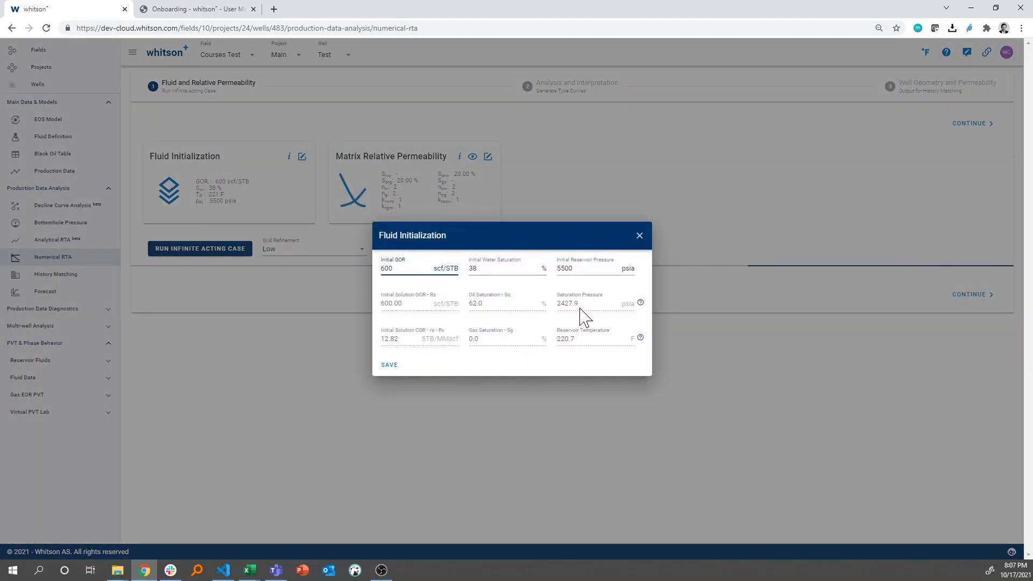
{"action": "left_click", "coordinate": [640, 236]}
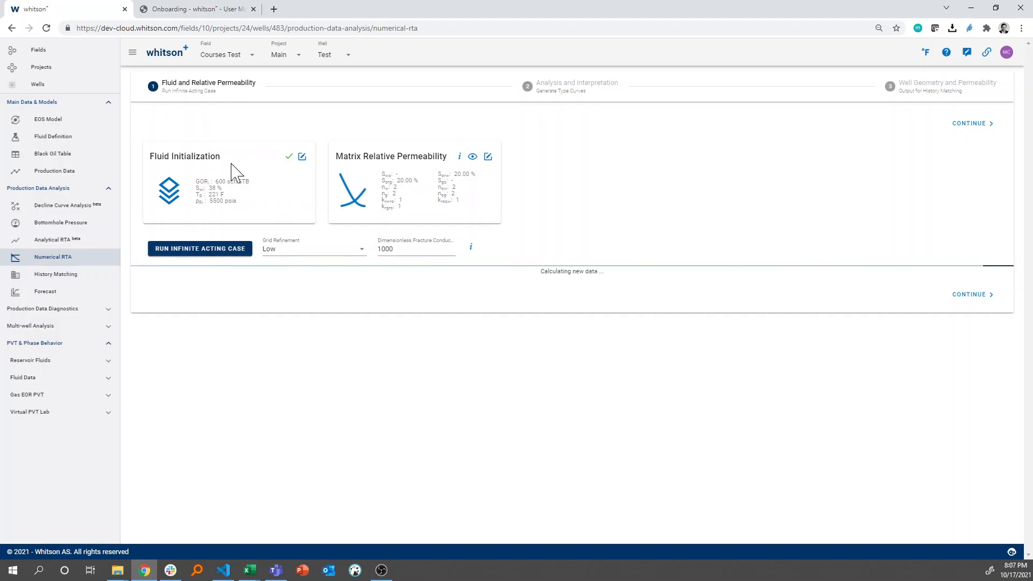
{"action": "left_click", "coordinate": [82, 139]}
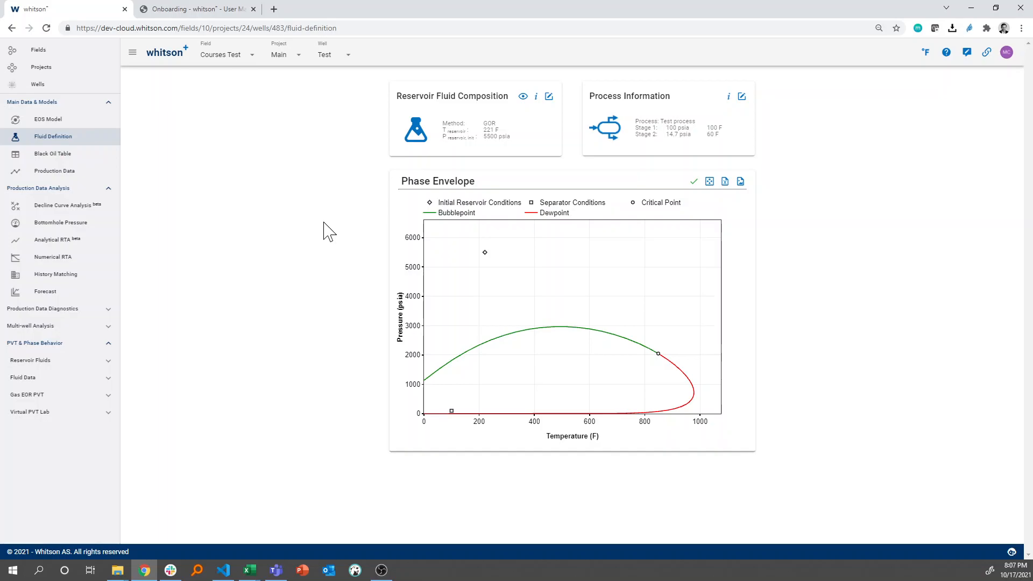
{"action": "left_click", "coordinate": [549, 97]}
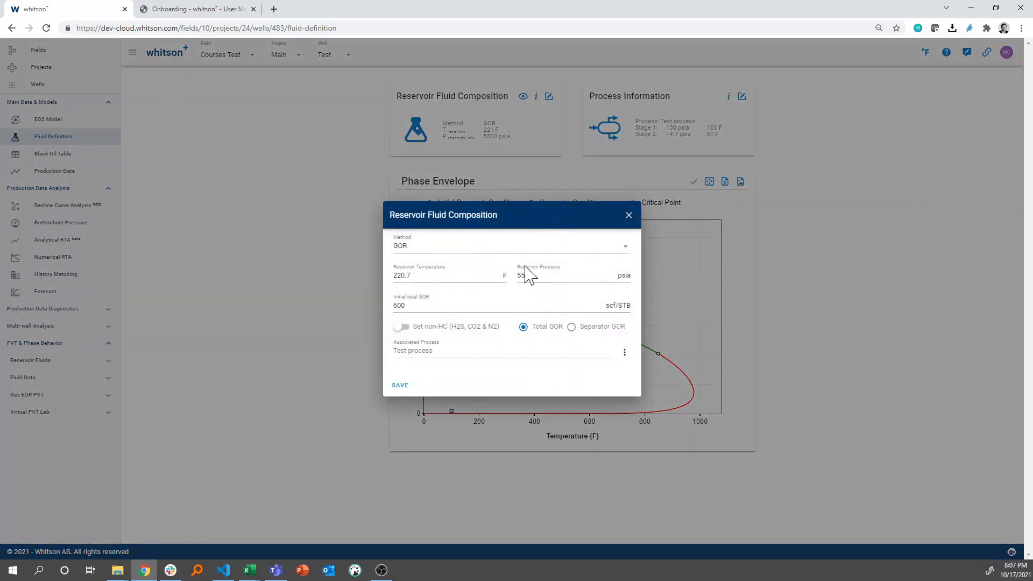
{"action": "left_click", "coordinate": [629, 216]}
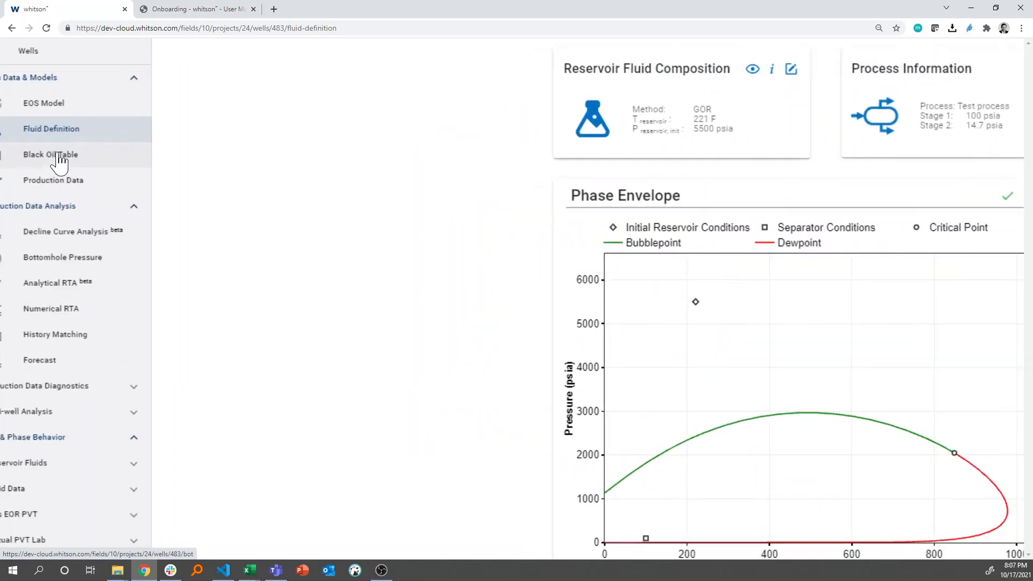
Open the Black Oil Table and examine the fluid properties at initial reservoir conditions and the oil and gas property plots
{"action": "scroll", "coordinate": [58, 155], "scroll_direction": "up", "scroll_amount": 4}
{"action": "scroll", "coordinate": [58, 154], "scroll_direction": "left", "scroll_amount": 1}
{"action": "scroll", "coordinate": [124, 157], "scroll_direction": "down", "scroll_amount": 1}
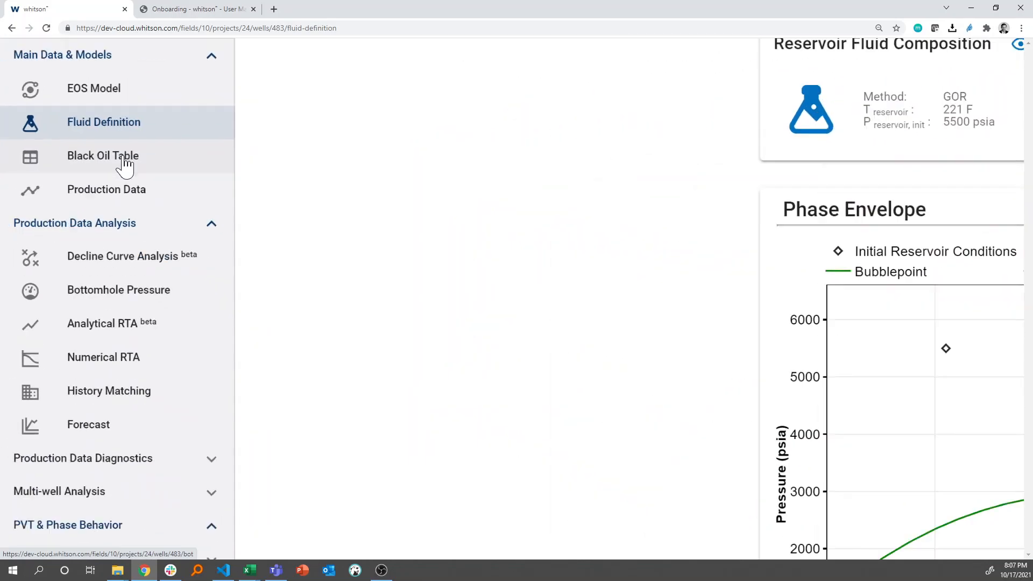
{"action": "left_click", "coordinate": [84, 159]}
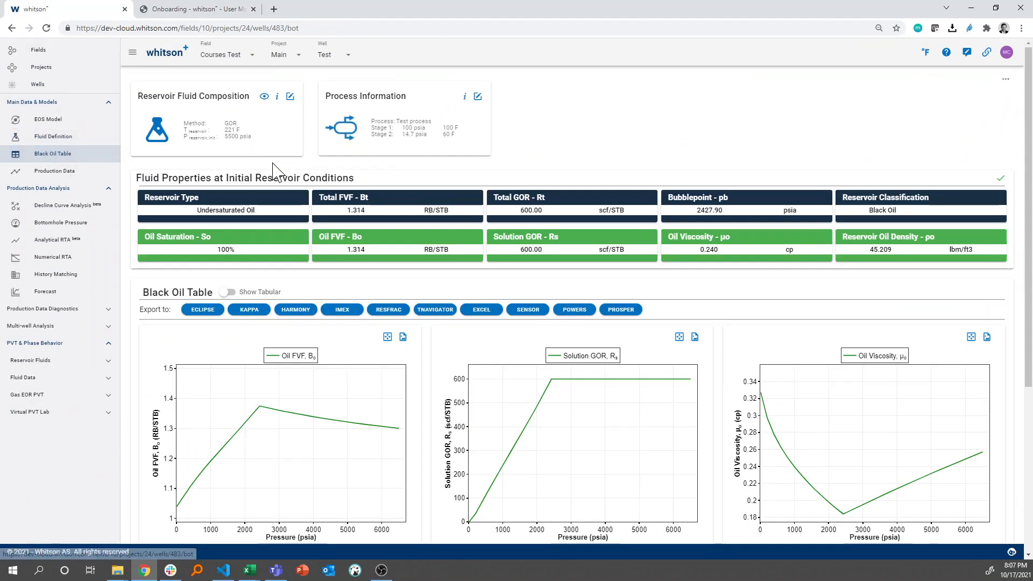
{"action": "scroll", "coordinate": [269, 194], "scroll_direction": "down", "scroll_amount": 1}
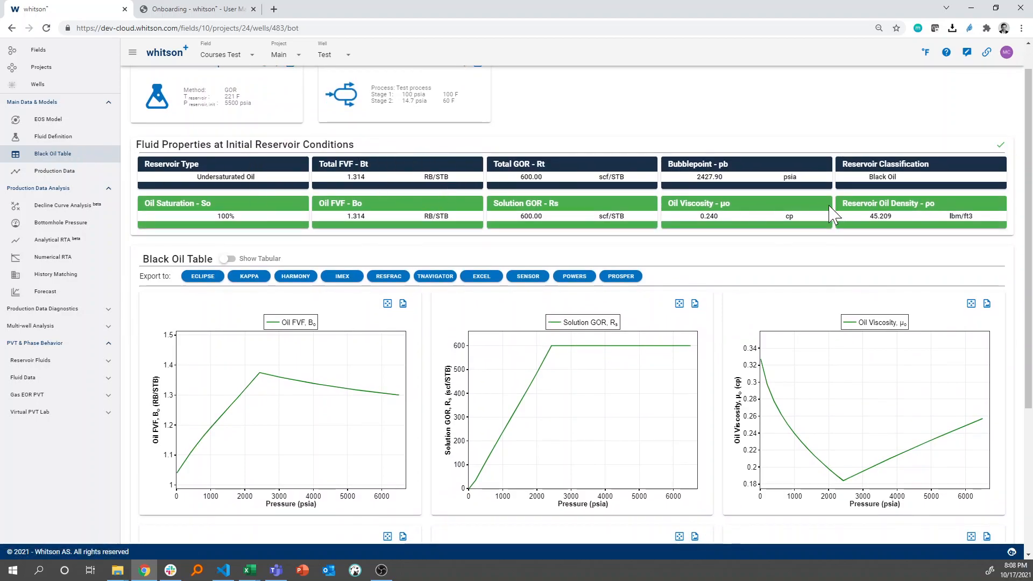
{"action": "scroll", "coordinate": [808, 215], "scroll_direction": "up", "scroll_amount": 1}
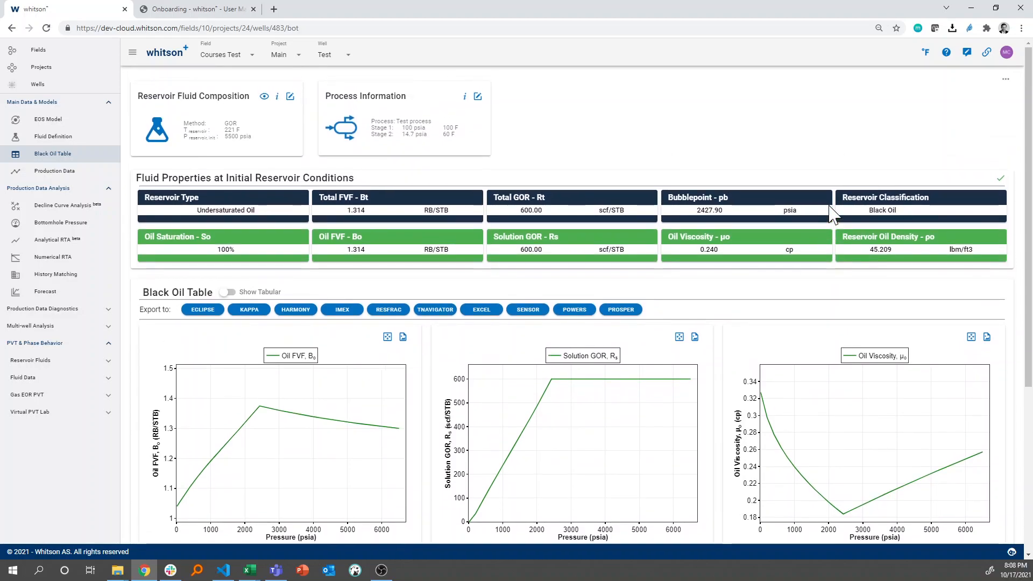
{"action": "scroll", "coordinate": [834, 215], "scroll_direction": "down", "scroll_amount": 1}
{"action": "scroll", "coordinate": [833, 214], "scroll_direction": "up", "scroll_amount": 1}
{"action": "scroll", "coordinate": [476, 218], "scroll_direction": "down", "scroll_amount": 1}
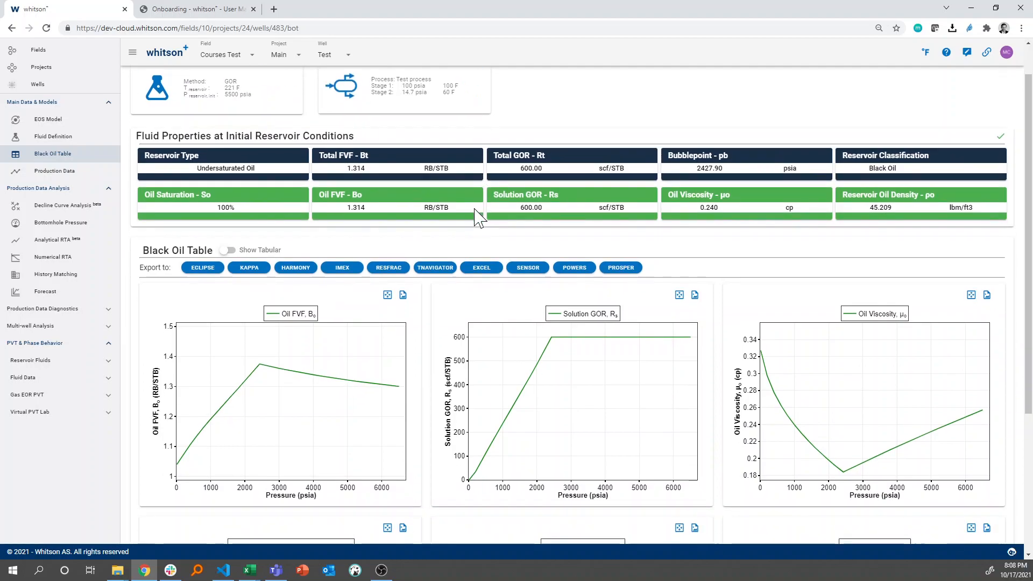
{"action": "scroll", "coordinate": [476, 218], "scroll_direction": "down", "scroll_amount": 4}
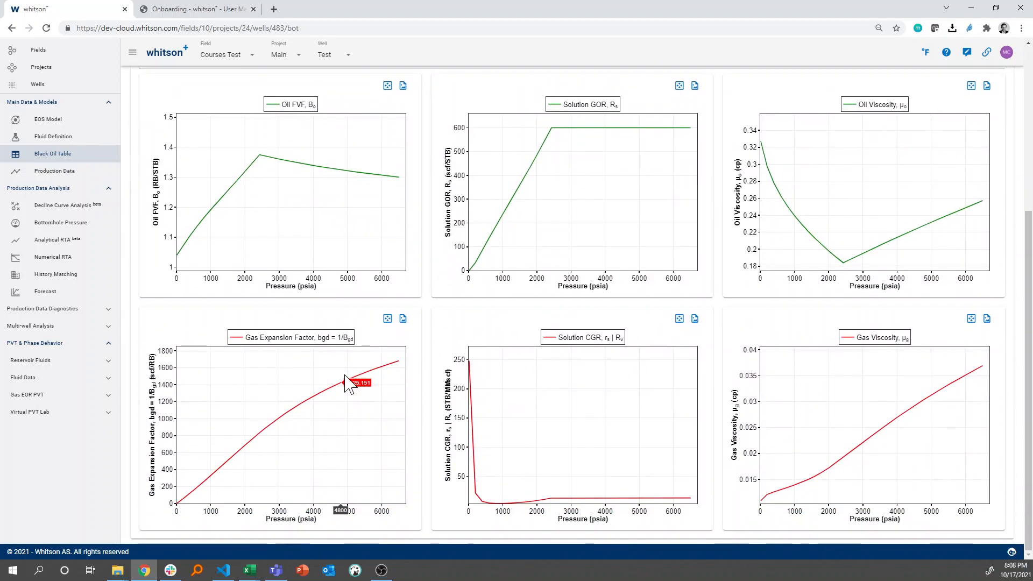
{"action": "scroll", "coordinate": [346, 383], "scroll_direction": "up", "scroll_amount": 5}
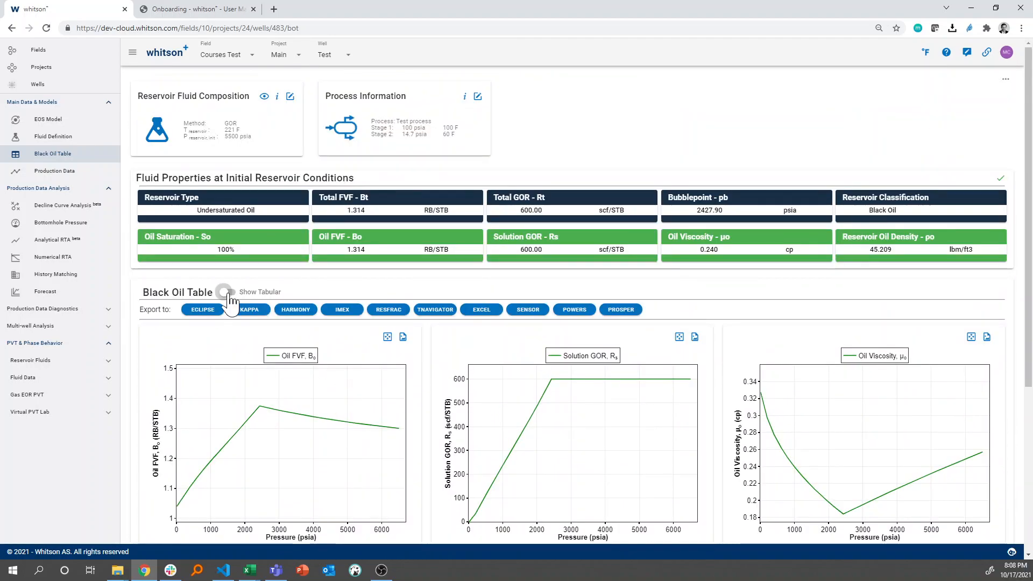
View the Black Oil Table as tabular values, switch back to the plots, and look over the available export formats
{"action": "left_click", "coordinate": [227, 293]}
{"action": "scroll", "coordinate": [318, 398], "scroll_direction": "down", "scroll_amount": 3}
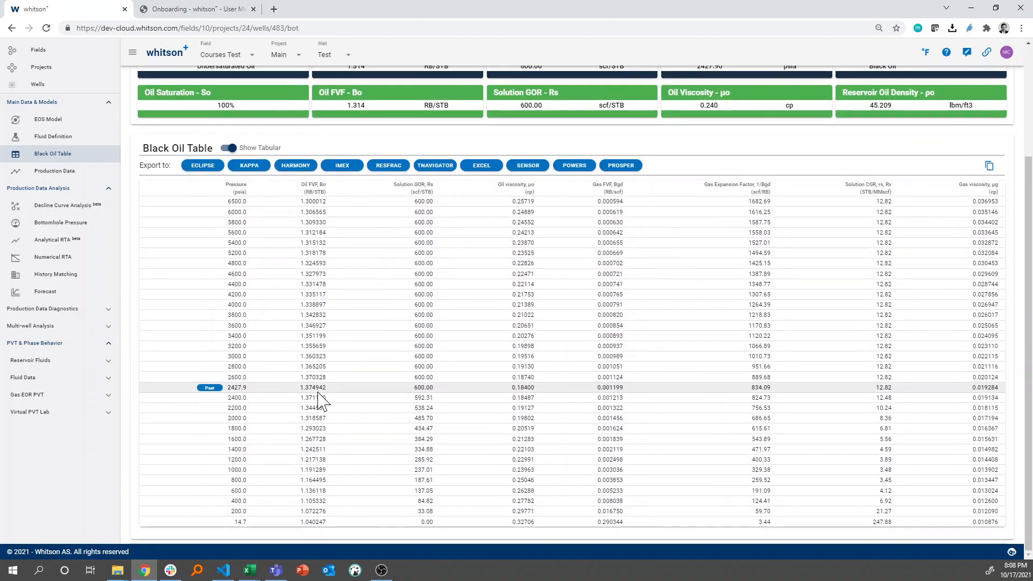
{"action": "scroll", "coordinate": [318, 398], "scroll_direction": "up", "scroll_amount": 3}
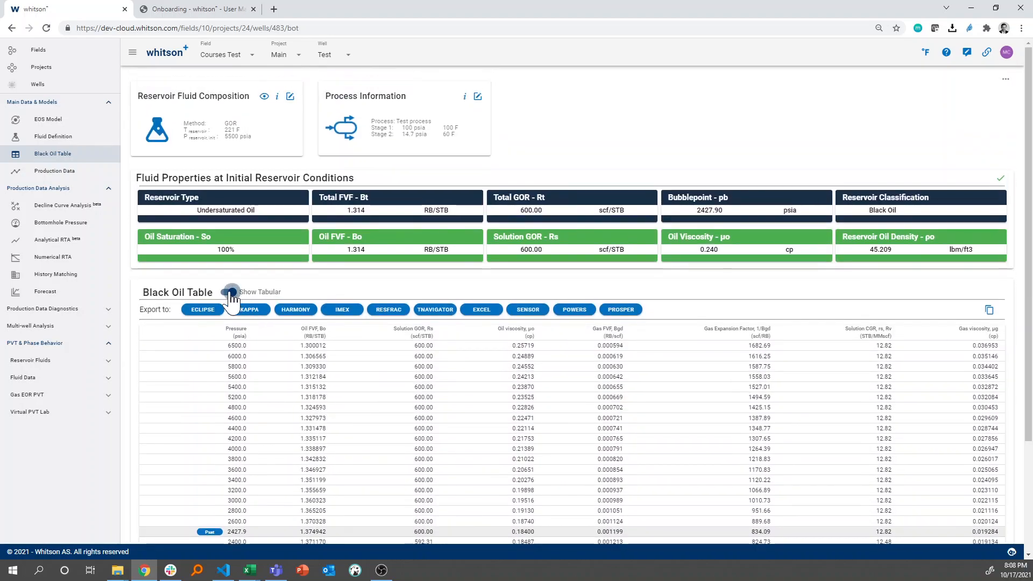
{"action": "left_click", "coordinate": [230, 293]}
{"action": "scroll", "coordinate": [207, 345], "scroll_direction": "up", "scroll_amount": 5}
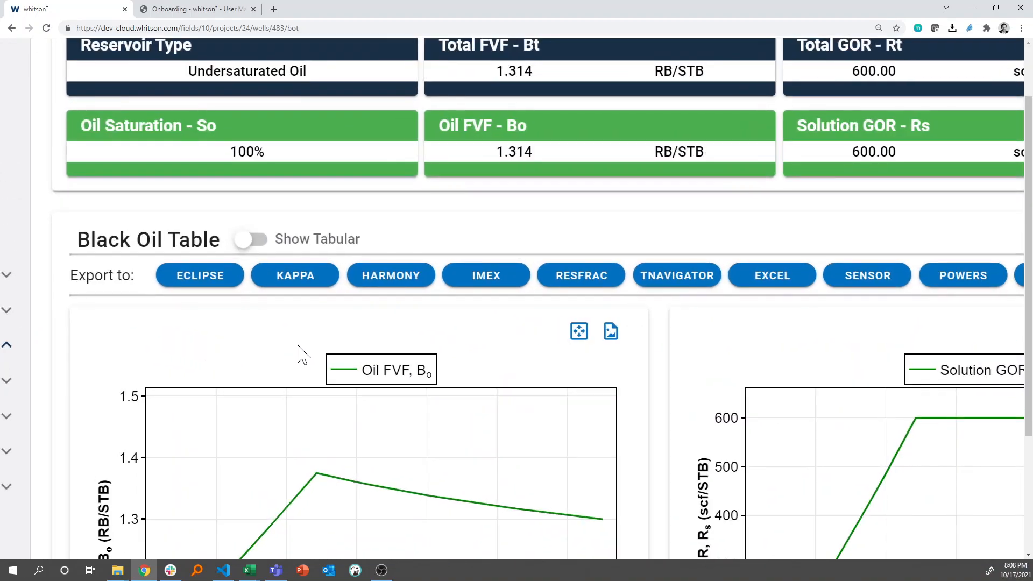
{"action": "scroll", "coordinate": [299, 346], "scroll_direction": "right", "scroll_amount": 4}
{"action": "scroll", "coordinate": [303, 355], "scroll_direction": "down", "scroll_amount": 5}
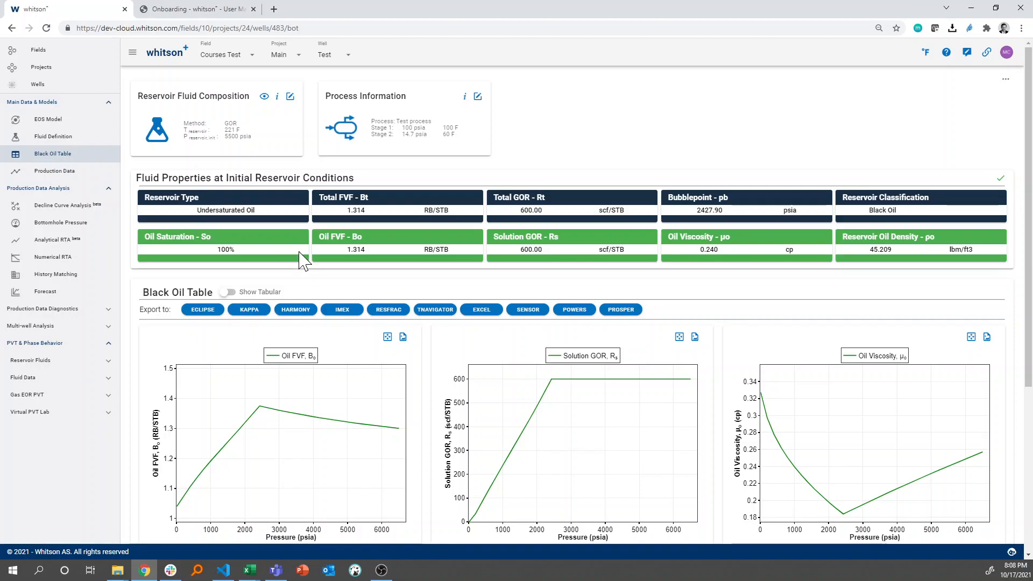
{"action": "scroll", "coordinate": [296, 293], "scroll_direction": "down", "scroll_amount": 2}
{"action": "scroll", "coordinate": [296, 294], "scroll_direction": "up", "scroll_amount": 2}
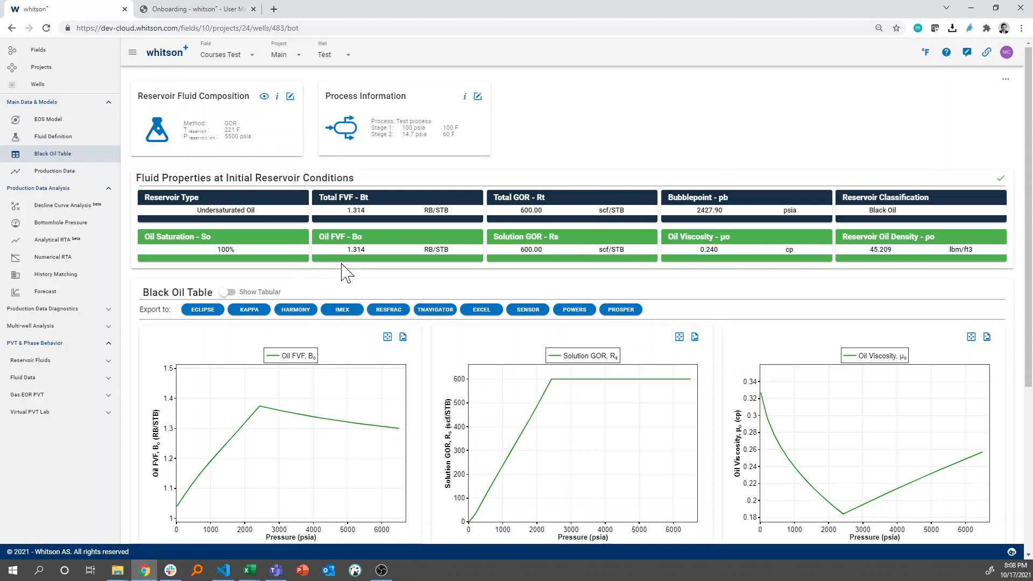
Inspect the tabular gas expansion factor and solution CGR columns of the Black Oil Table and restore the plot view
{"action": "left_click", "coordinate": [228, 291]}
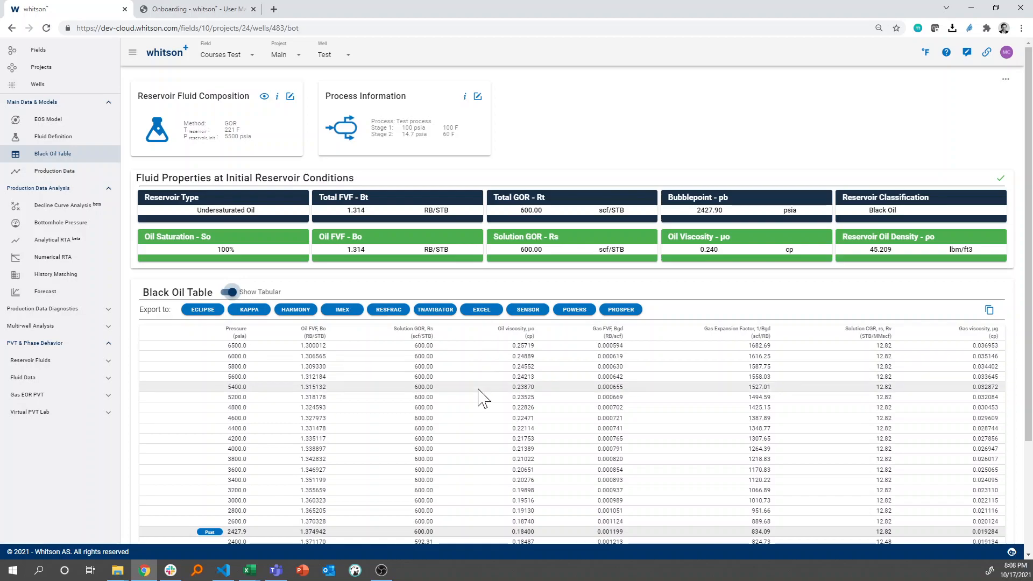
{"action": "scroll", "coordinate": [619, 353], "scroll_direction": "down", "scroll_amount": 1}
{"action": "scroll", "coordinate": [619, 353], "scroll_direction": "up", "scroll_amount": 1}
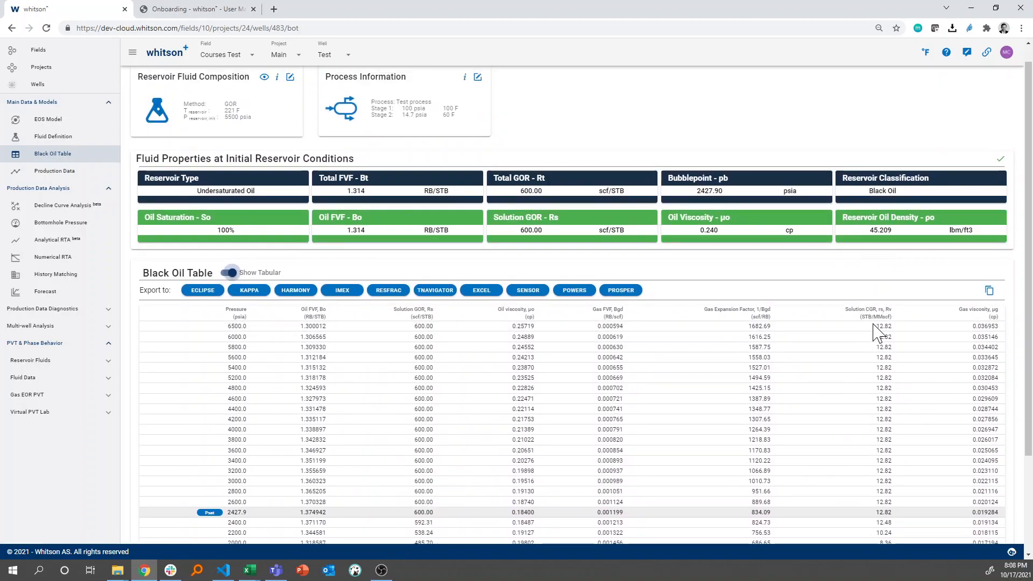
{"action": "scroll", "coordinate": [878, 324], "scroll_direction": "up", "scroll_amount": 5}
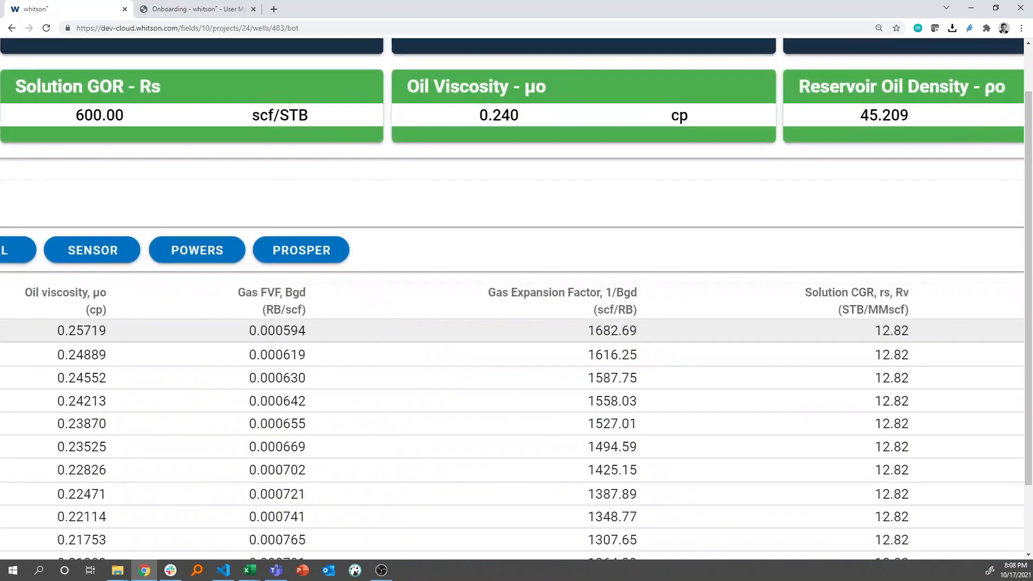
{"action": "scroll", "coordinate": [872, 421], "scroll_direction": "down", "scroll_amount": 5}
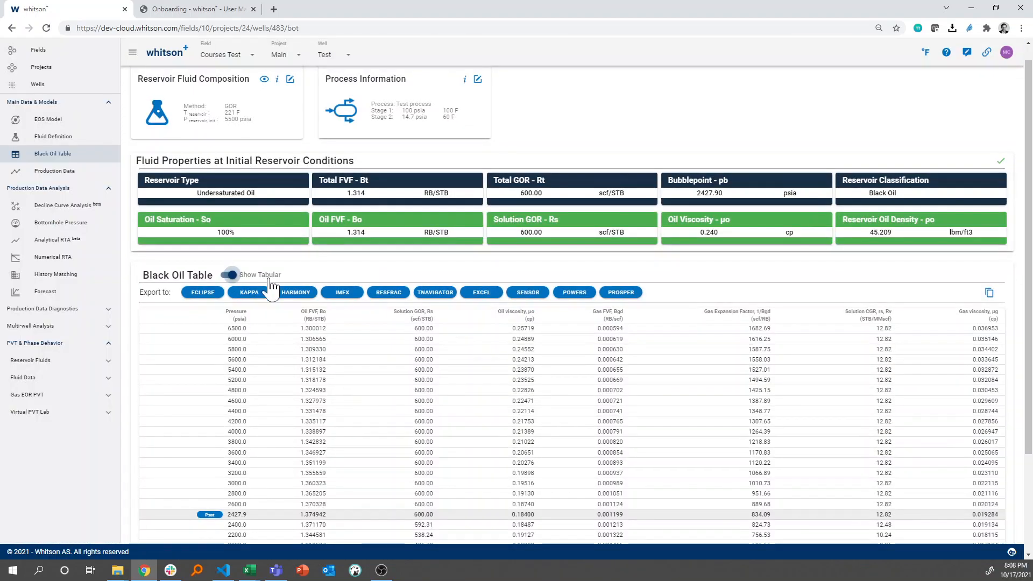
{"action": "left_click", "coordinate": [230, 276]}
{"action": "scroll", "coordinate": [323, 293], "scroll_direction": "down", "scroll_amount": 5}
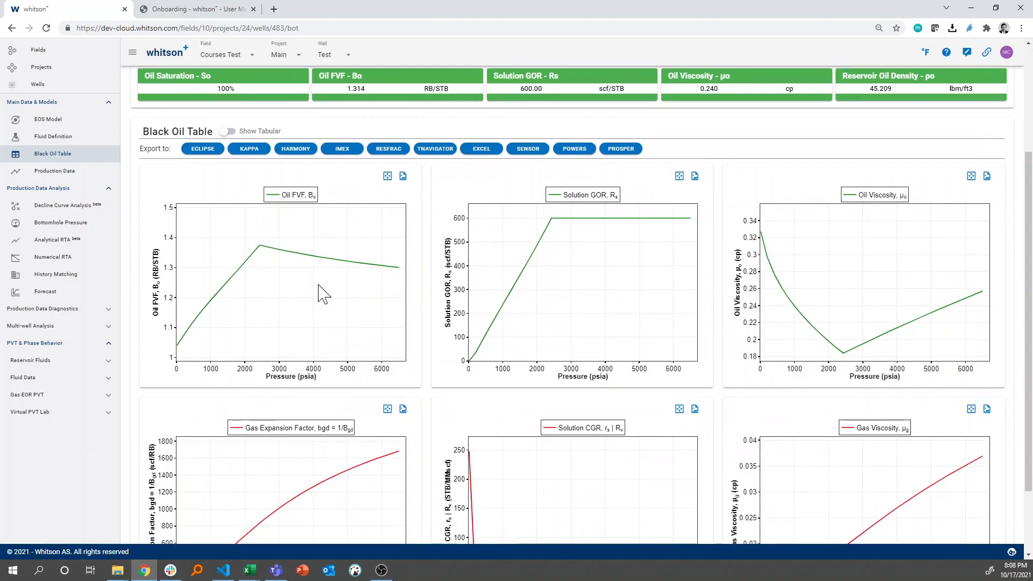
{"action": "scroll", "coordinate": [371, 292], "scroll_direction": "up", "scroll_amount": 5}
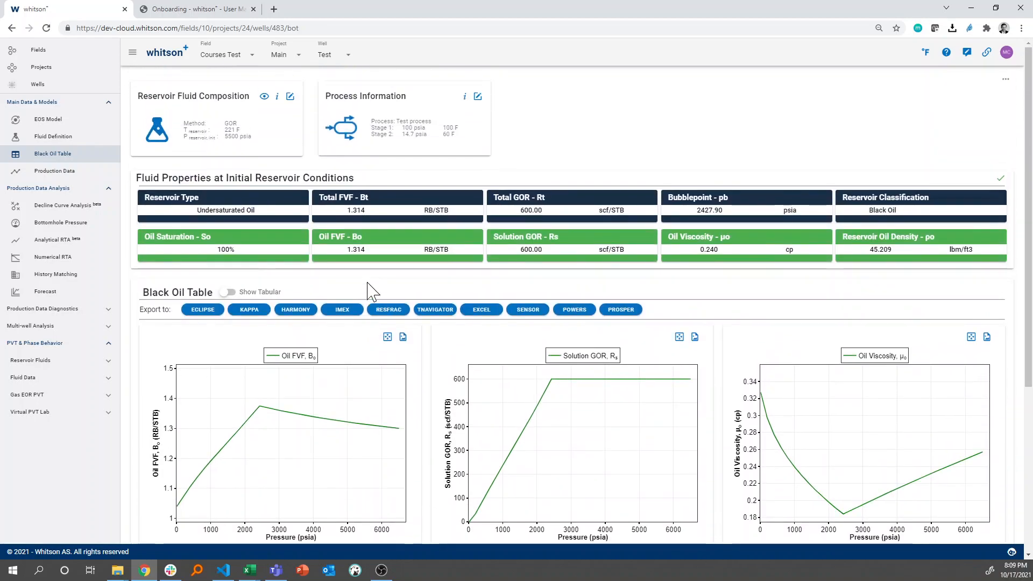
Return to Numerical RTA and generate the type curves in the Analysis and Interpretation stage
{"action": "left_click", "coordinate": [80, 259]}
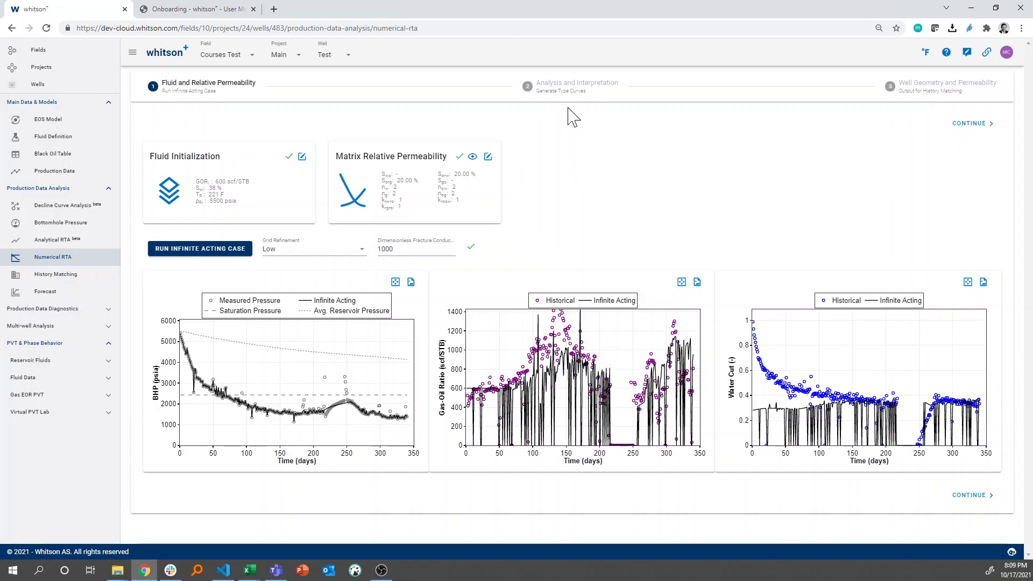
{"action": "left_click", "coordinate": [574, 90]}
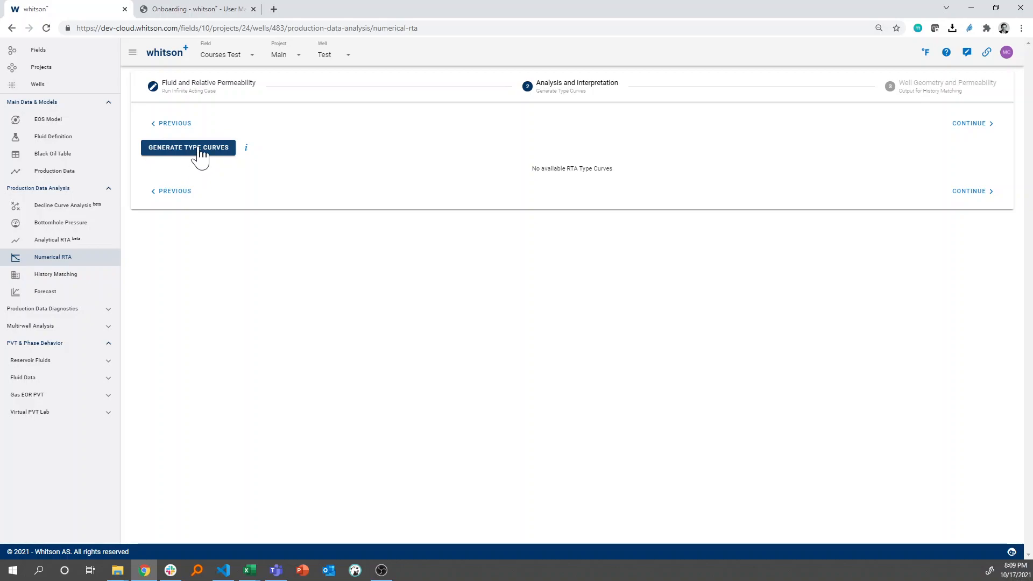
{"action": "left_click", "coordinate": [199, 149]}
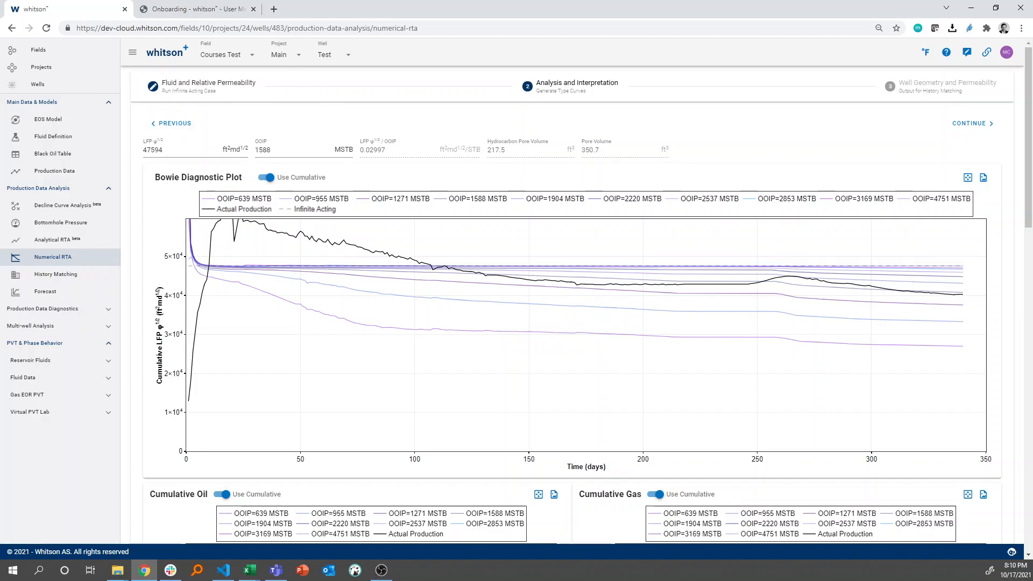
Set LFP φ^1/2 to 67500 ft²md^1/2 and compare the updated type curves with actual production in the cumulative plots
{"action": "scroll", "coordinate": [632, 264], "scroll_direction": "down", "scroll_amount": 7}
{"action": "scroll", "coordinate": [586, 304], "scroll_direction": "up", "scroll_amount": 15}
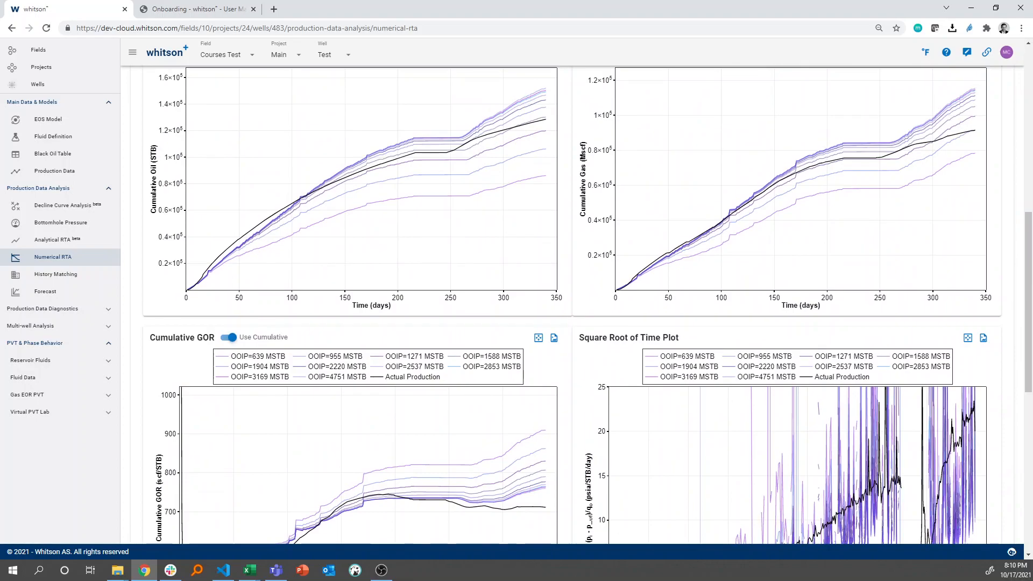
{"action": "scroll", "coordinate": [587, 304], "scroll_direction": "down", "scroll_amount": 2}
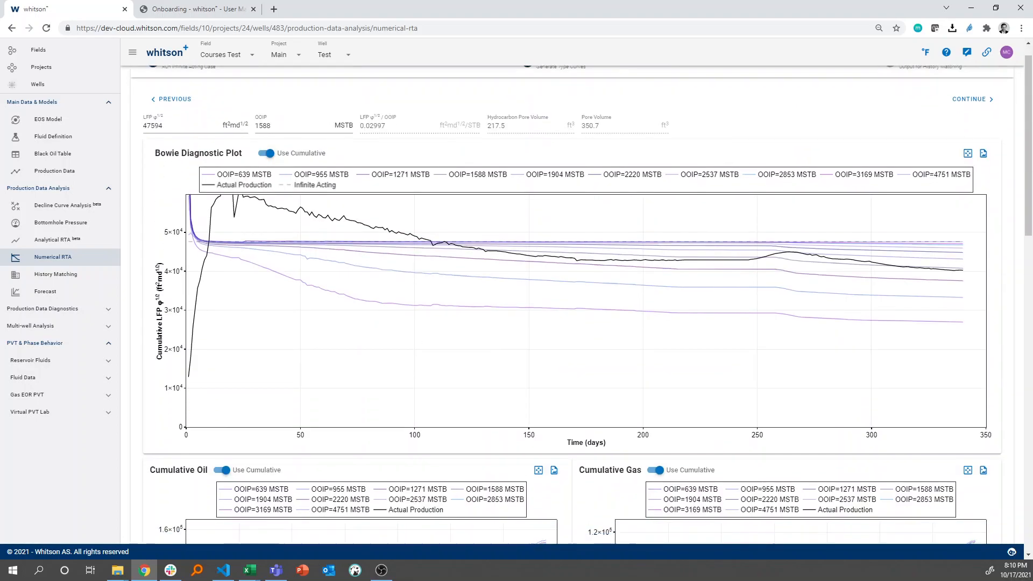
{"action": "scroll", "coordinate": [586, 304], "scroll_direction": "up", "scroll_amount": 2}
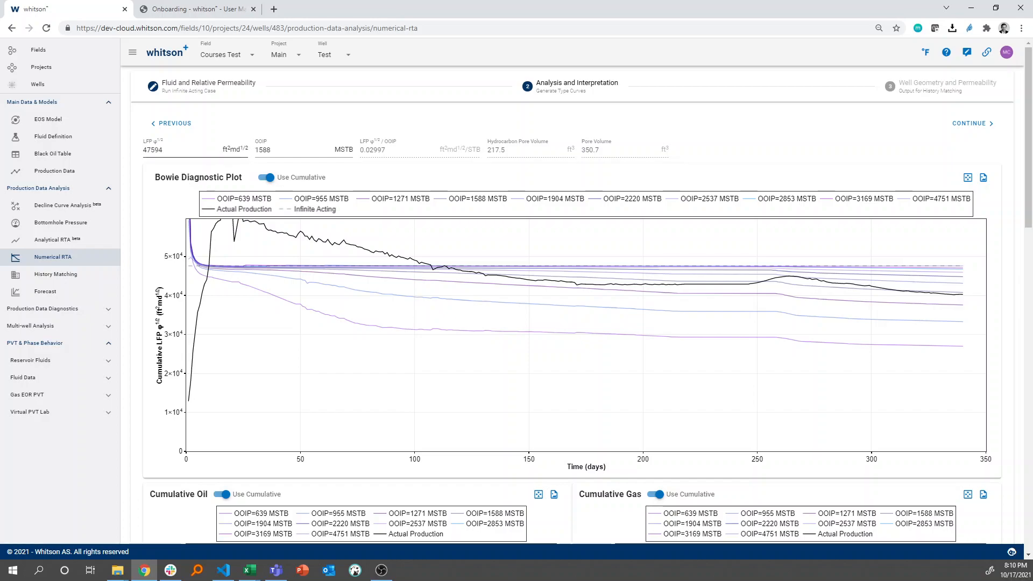
{"action": "double_click", "coordinate": [154, 150]}
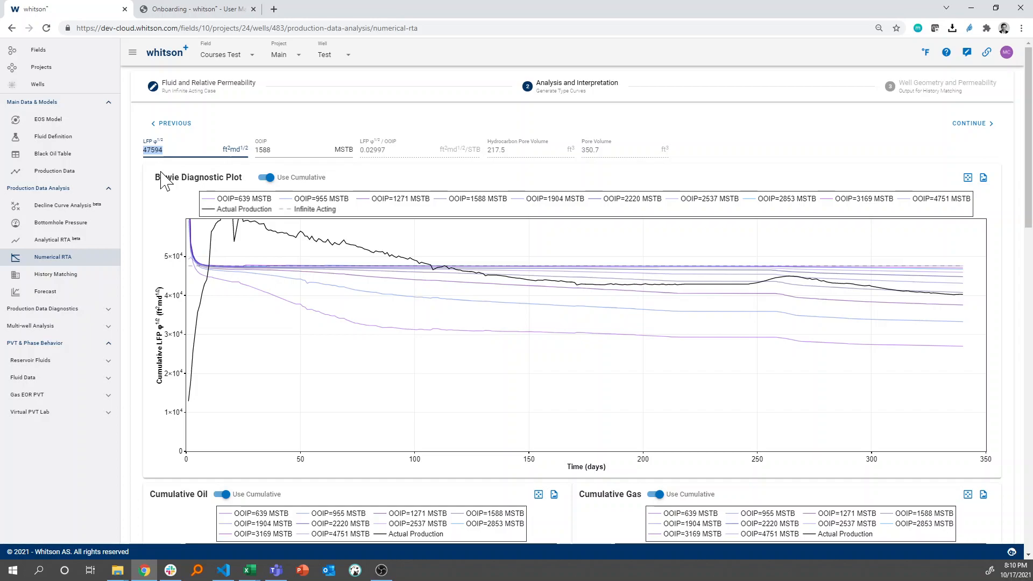
{"action": "type", "text": "7500"}
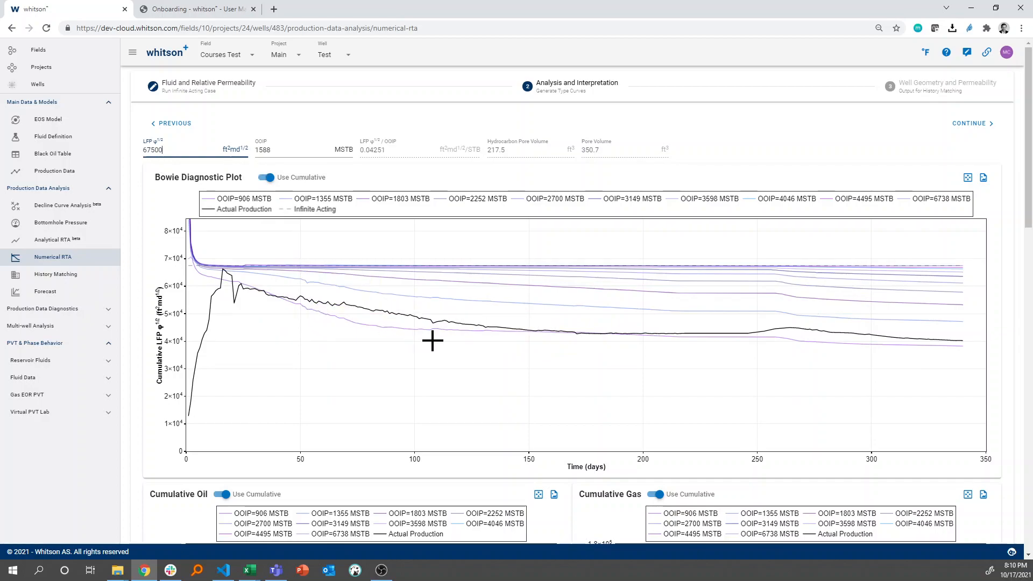
{"action": "scroll", "coordinate": [872, 345], "scroll_direction": "down", "scroll_amount": 1}
{"action": "scroll", "coordinate": [872, 345], "scroll_direction": "down", "scroll_amount": 5}
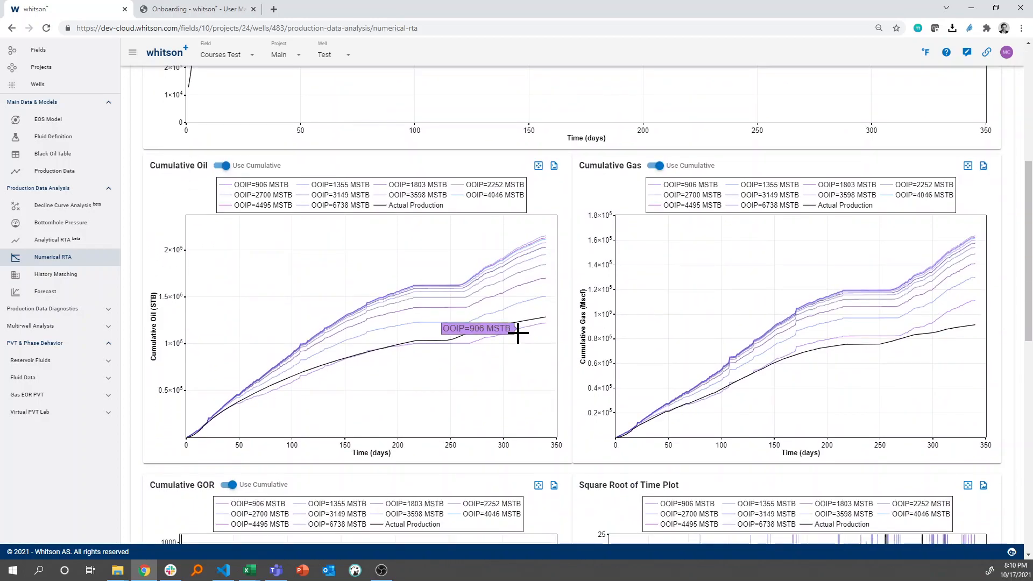
Try LFP φ^1/2 at 70000 ft²md^1/2 and compare the regenerated type curves with actual production in the cumulative plots
{"action": "scroll", "coordinate": [885, 318], "scroll_direction": "up", "scroll_amount": 6}
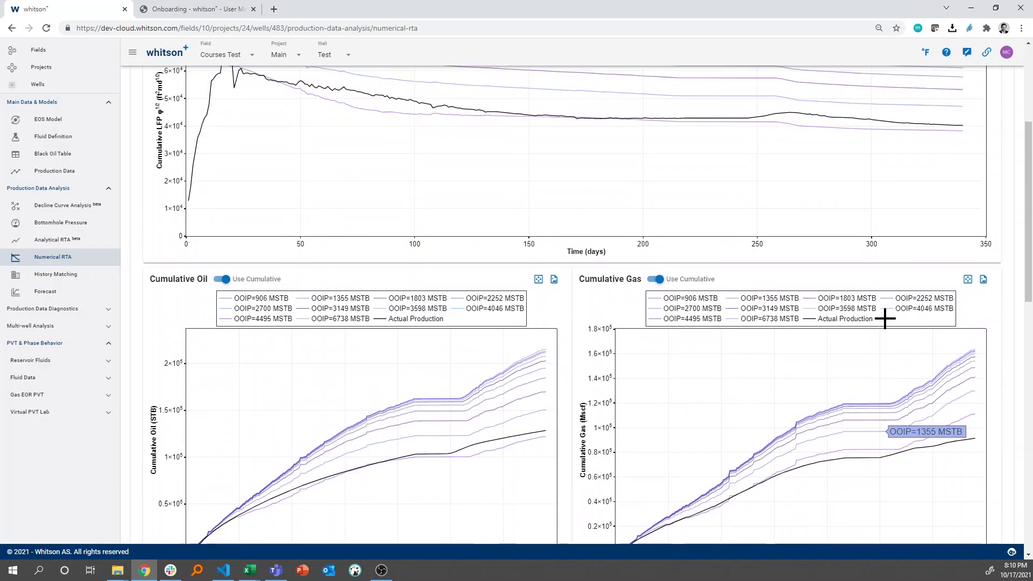
{"action": "left_click", "coordinate": [174, 150]}
{"action": "key", "text": "BackSpace"}
{"action": "key", "text": "BackSpace"}
{"action": "key", "text": "BackSpace"}
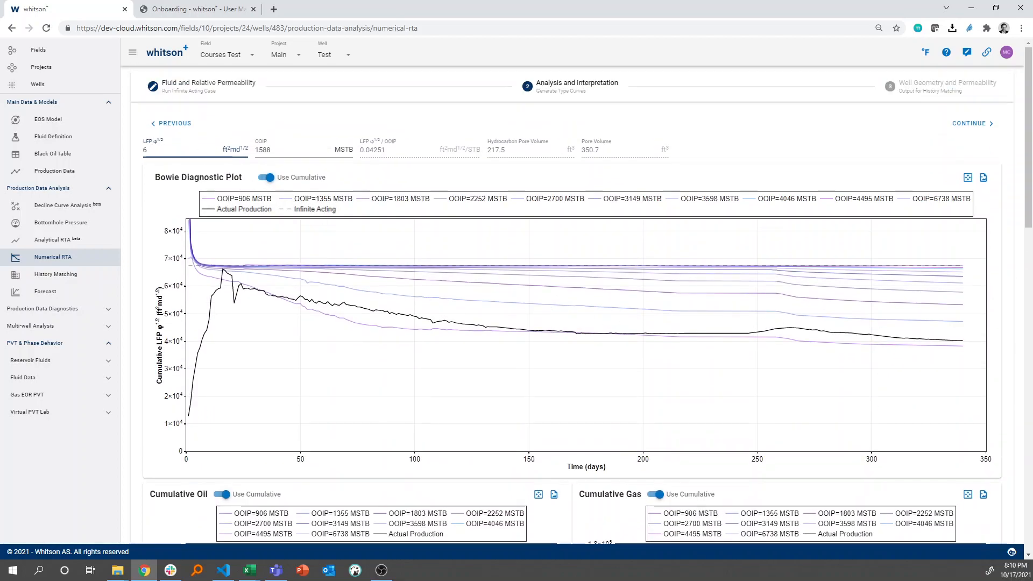
{"action": "type", "text": "70000"}
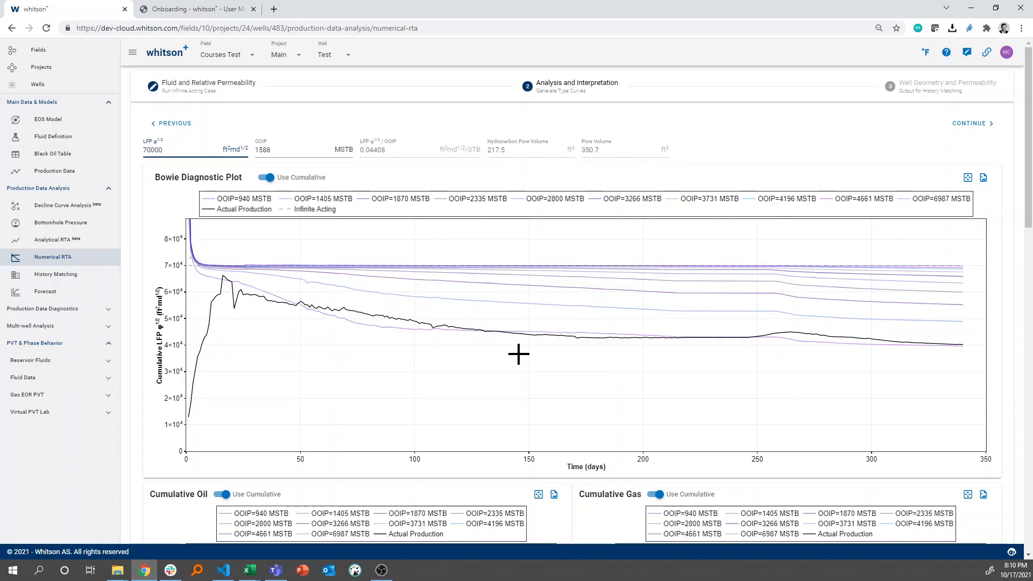
{"action": "scroll", "coordinate": [519, 353], "scroll_direction": "down", "scroll_amount": 9}
Try LFP φ^1/2 at 65000 ft²md^1/2 and check the type curves against actual cumulative oil and gas
{"action": "scroll", "coordinate": [519, 353], "scroll_direction": "up", "scroll_amount": 9}
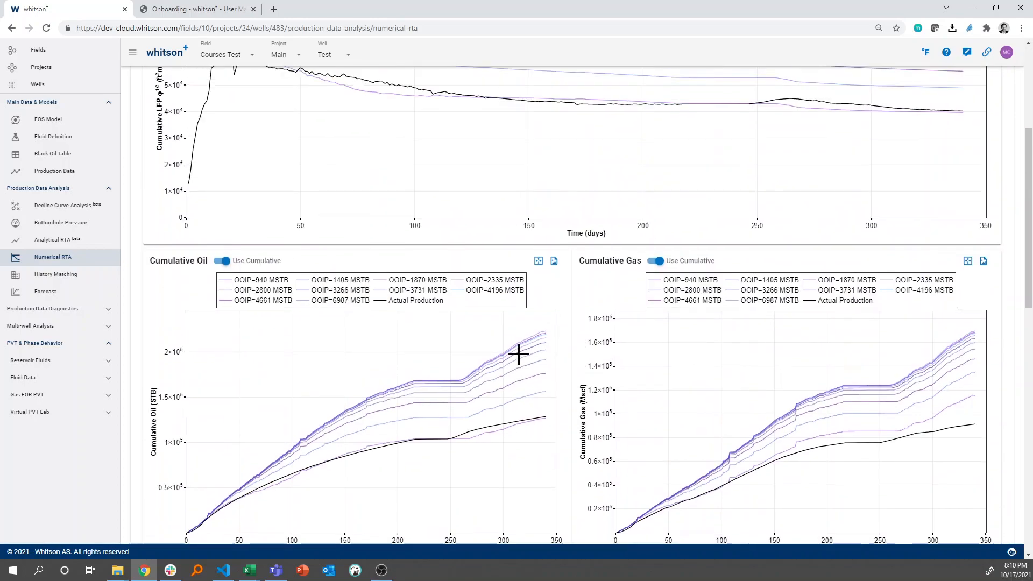
{"action": "type", "text": "65000"}
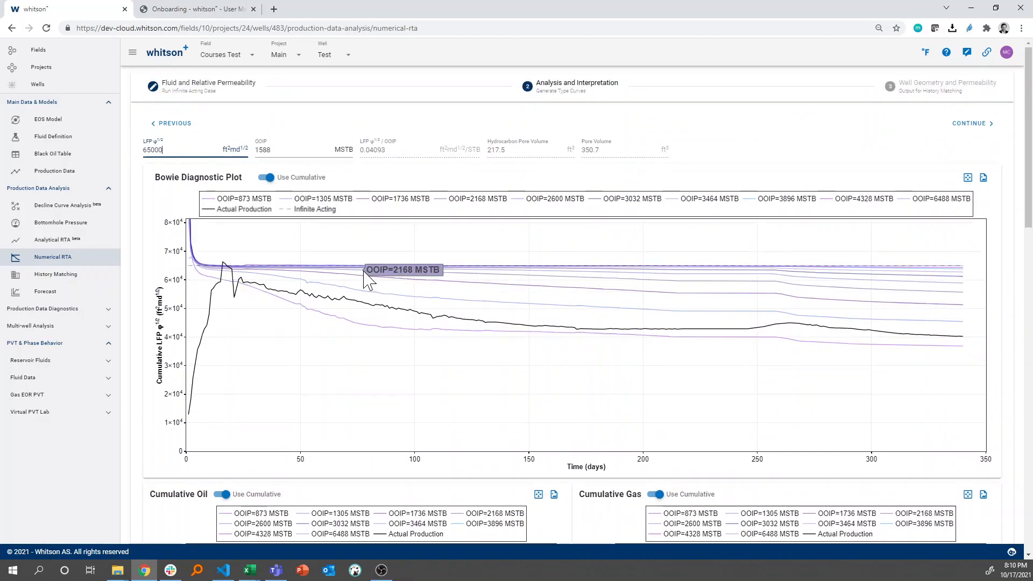
{"action": "scroll", "coordinate": [362, 353], "scroll_direction": "down", "scroll_amount": 7}
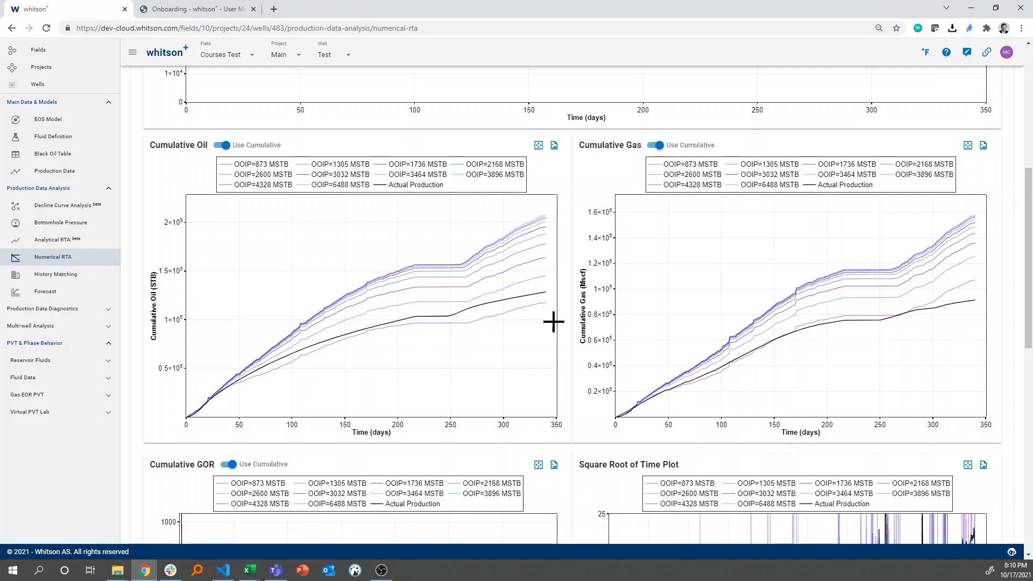
Restore LFP φ^1/2 to 67500 ft²md^1/2 and compare the type curves with actual cumulative oil and gas production
{"action": "scroll", "coordinate": [554, 322], "scroll_direction": "up", "scroll_amount": 7}
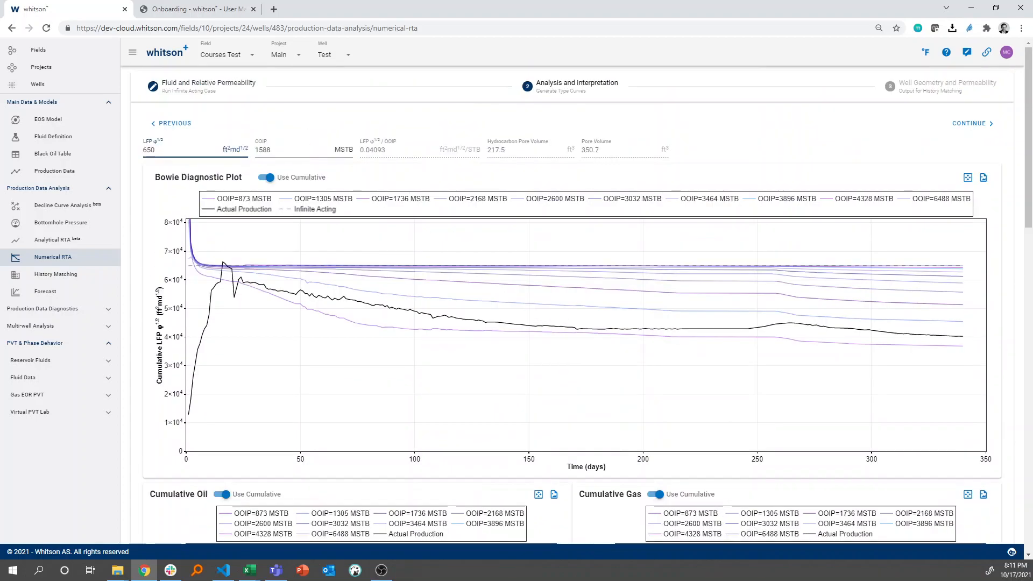
{"action": "type", "text": "70000"}
{"action": "key", "text": "BackSpace"}
{"action": "key", "text": "BackSpace"}
{"action": "key", "text": "BackSpace"}
{"action": "key", "text": "BackSpace"}
{"action": "key", "text": "BackSpace"}
{"action": "type", "text": "67500"}
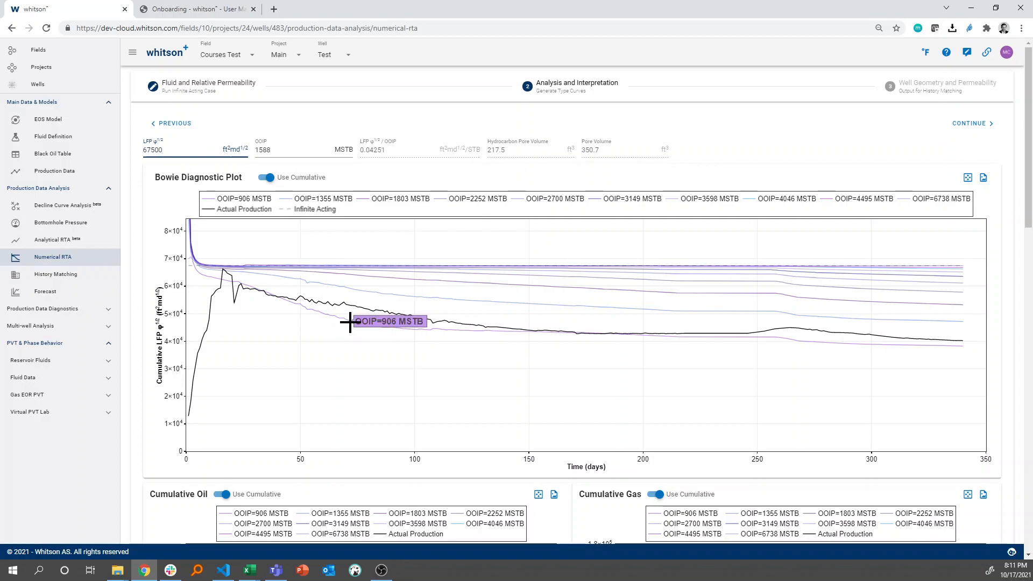
{"action": "scroll", "coordinate": [350, 322], "scroll_direction": "down", "scroll_amount": 8}
{"action": "scroll", "coordinate": [350, 322], "scroll_direction": "up", "scroll_amount": 2}
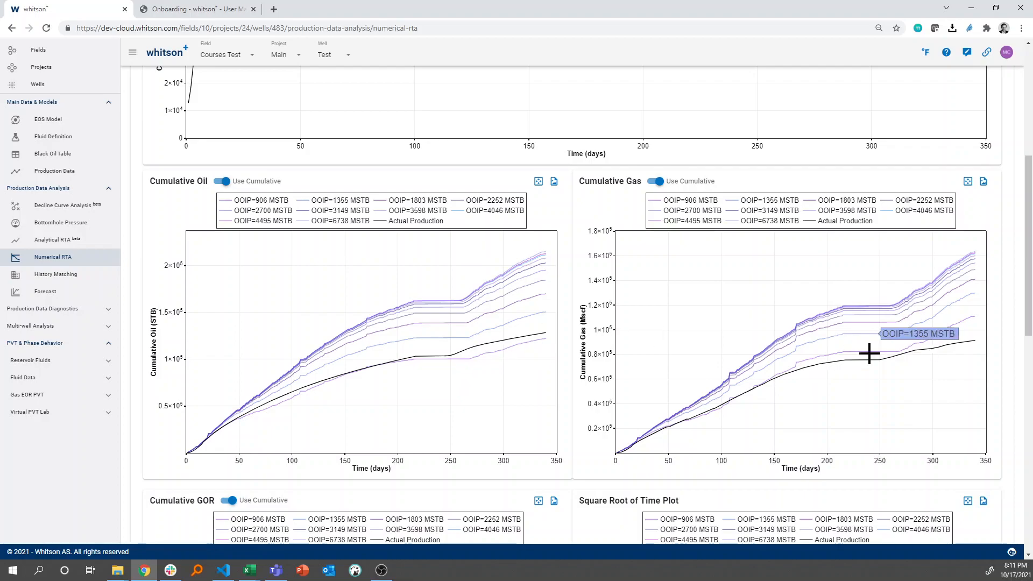
{"action": "scroll", "coordinate": [717, 300], "scroll_direction": "down", "scroll_amount": 3}
{"action": "scroll", "coordinate": [842, 276], "scroll_direction": "up", "scroll_amount": 2}
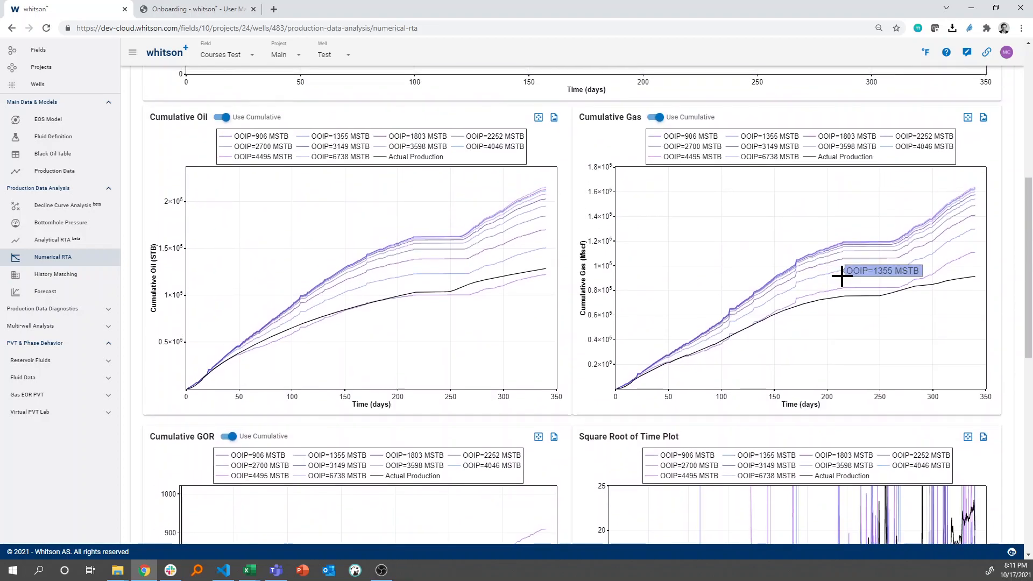
{"action": "scroll", "coordinate": [874, 312], "scroll_direction": "down", "scroll_amount": 1}
{"action": "scroll", "coordinate": [875, 311], "scroll_direction": "up", "scroll_amount": 1}
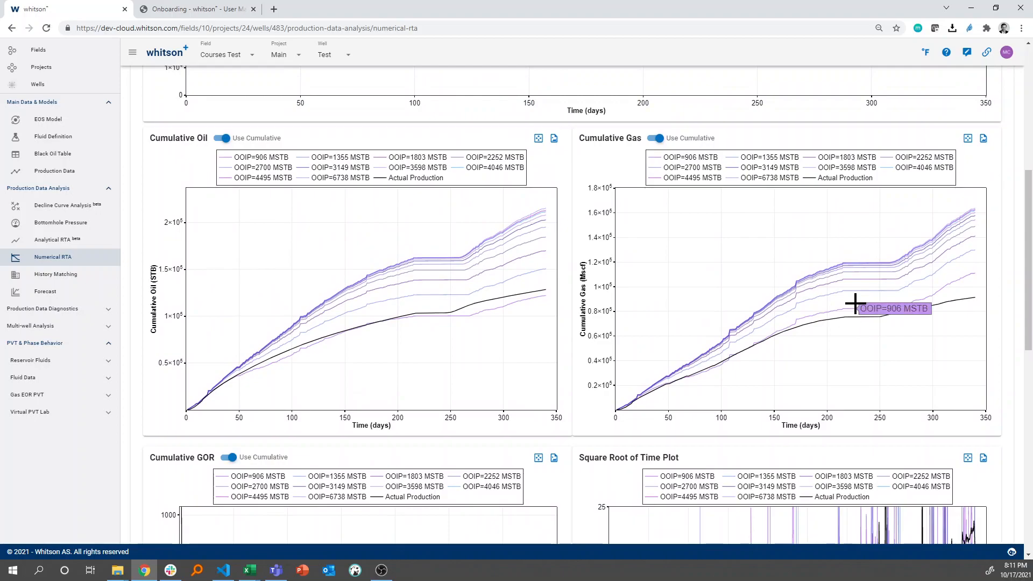
{"action": "scroll", "coordinate": [856, 304], "scroll_direction": "up", "scroll_amount": 7}
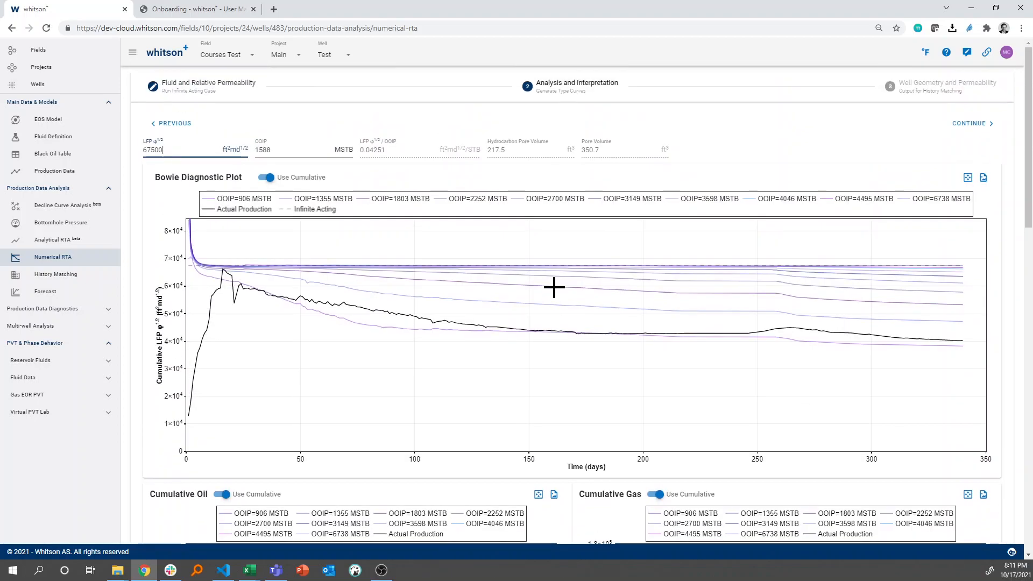
Isolate the OOIP=906 MSTB type curve and compare it with actual production in the Bowie and cumulative plots
{"action": "left_click", "coordinate": [363, 325]}
{"action": "scroll", "coordinate": [392, 296], "scroll_direction": "down", "scroll_amount": 1}
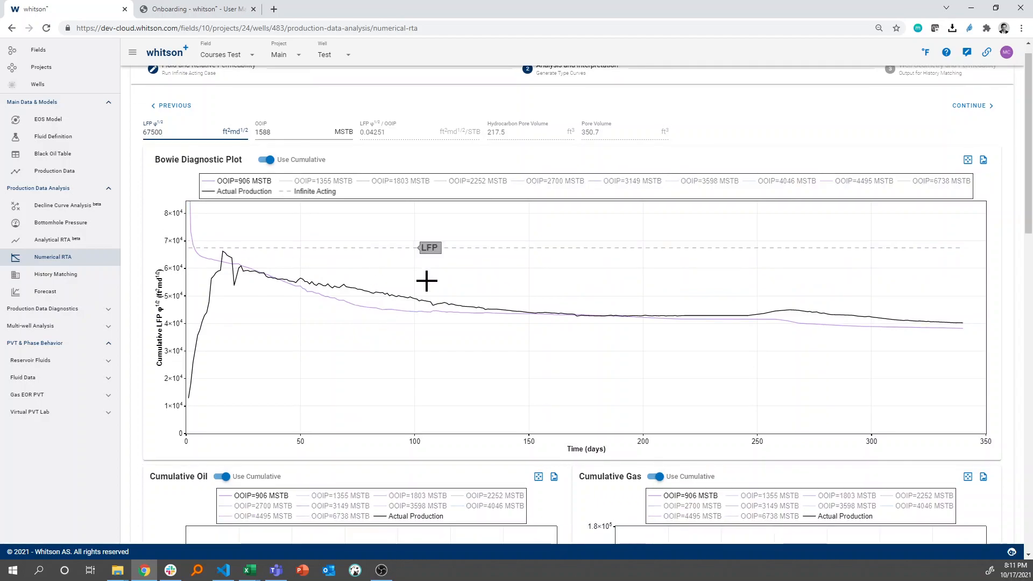
{"action": "scroll", "coordinate": [425, 290], "scroll_direction": "down", "scroll_amount": 7}
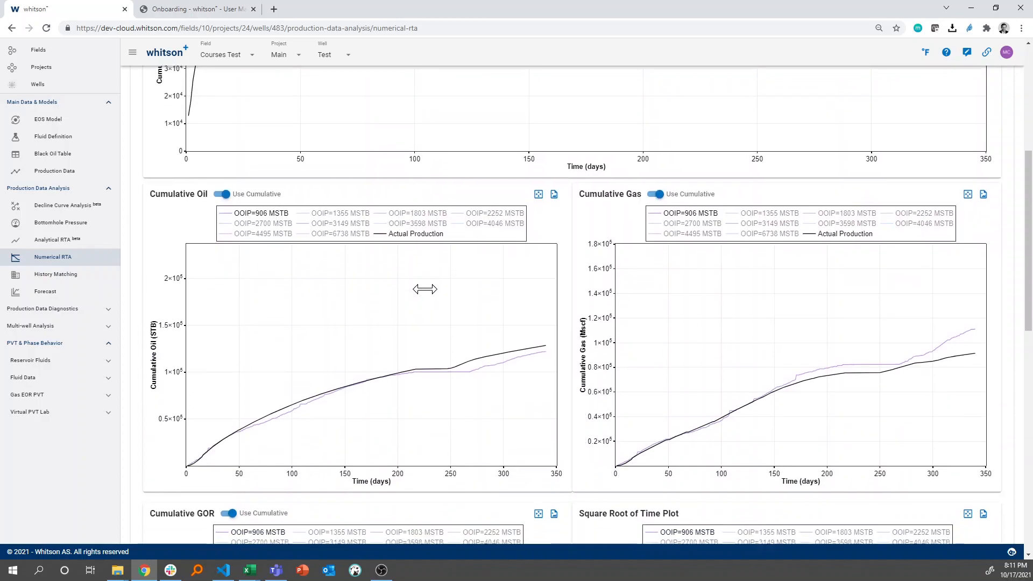
{"action": "scroll", "coordinate": [425, 290], "scroll_direction": "up", "scroll_amount": 7}
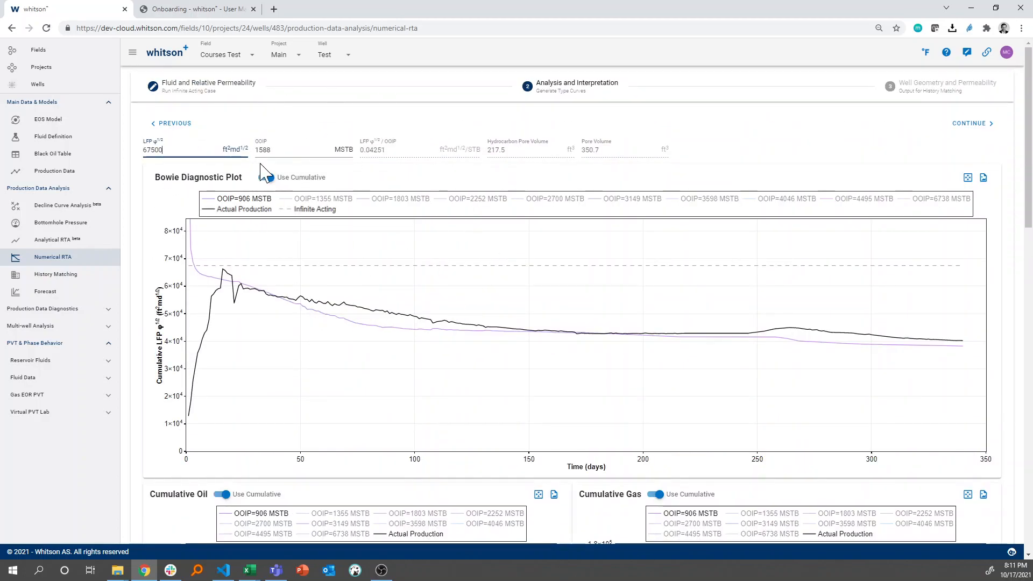
Adopt 906 MSTB as the OOIP from the isolated type curve and continue to the Well Geometry and Permeability stage
{"action": "mouse_move", "coordinate": [323, 312]}
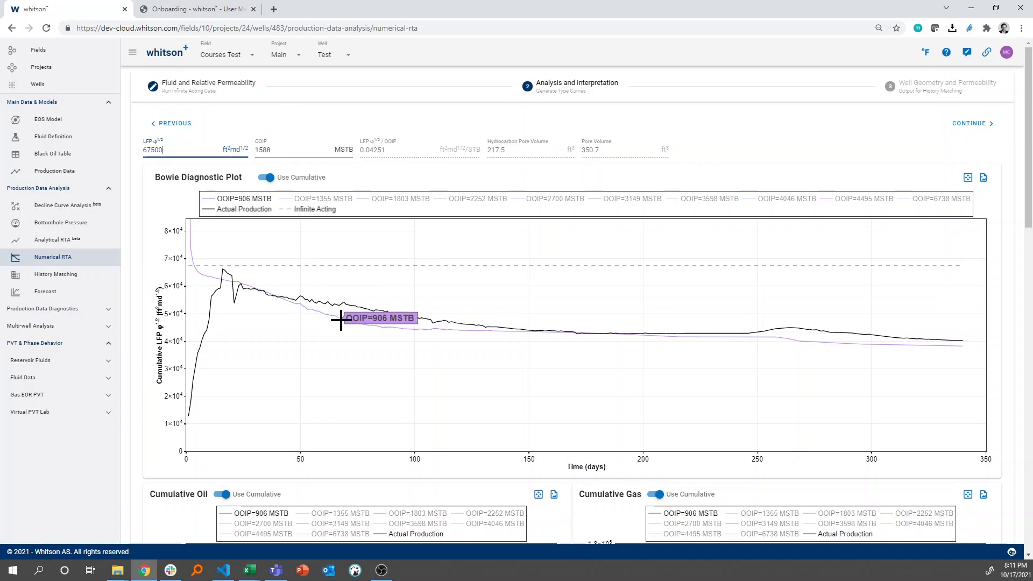
{"action": "left_click", "coordinate": [341, 320]}
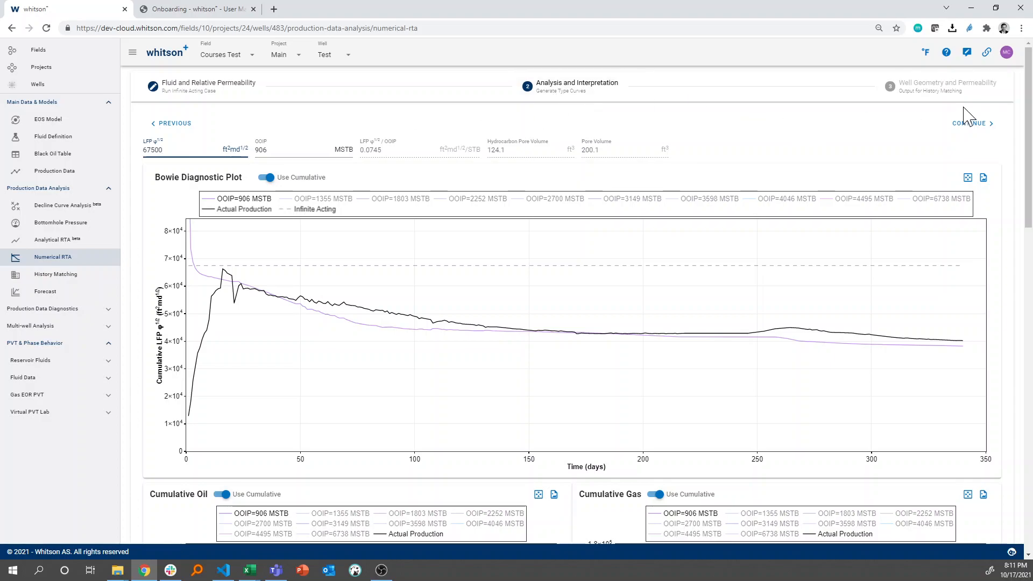
{"action": "left_click", "coordinate": [939, 97]}
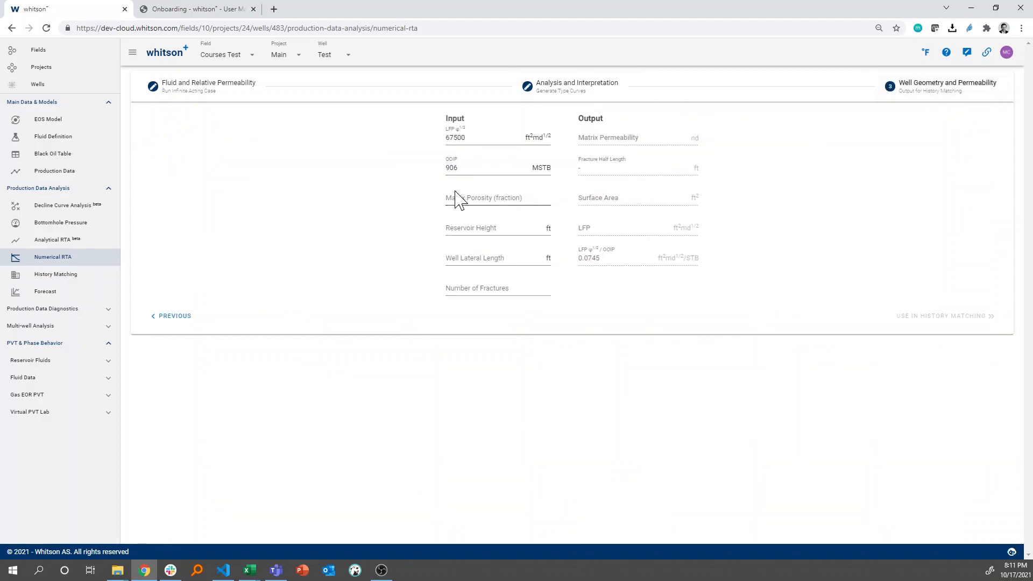
Switch to the Excel workbook, show its Well Data sheet, and place the whitson+ input form beside it
{"action": "left_click", "coordinate": [487, 197]}
{"action": "key", "text": "alt+Tab"}
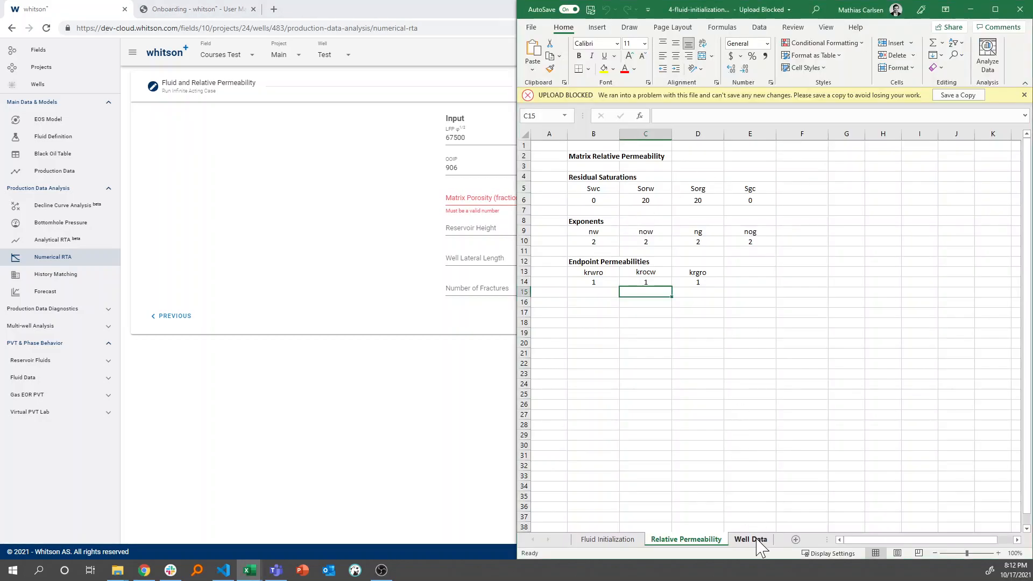
{"action": "left_click", "coordinate": [757, 541]}
{"action": "double_click", "coordinate": [442, 14]}
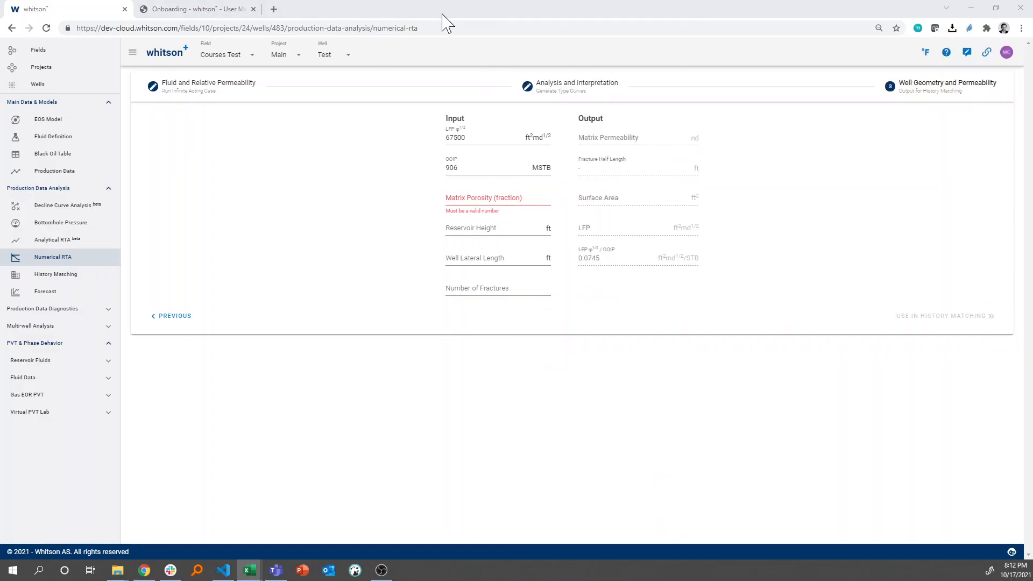
{"action": "double_click", "coordinate": [443, 15]}
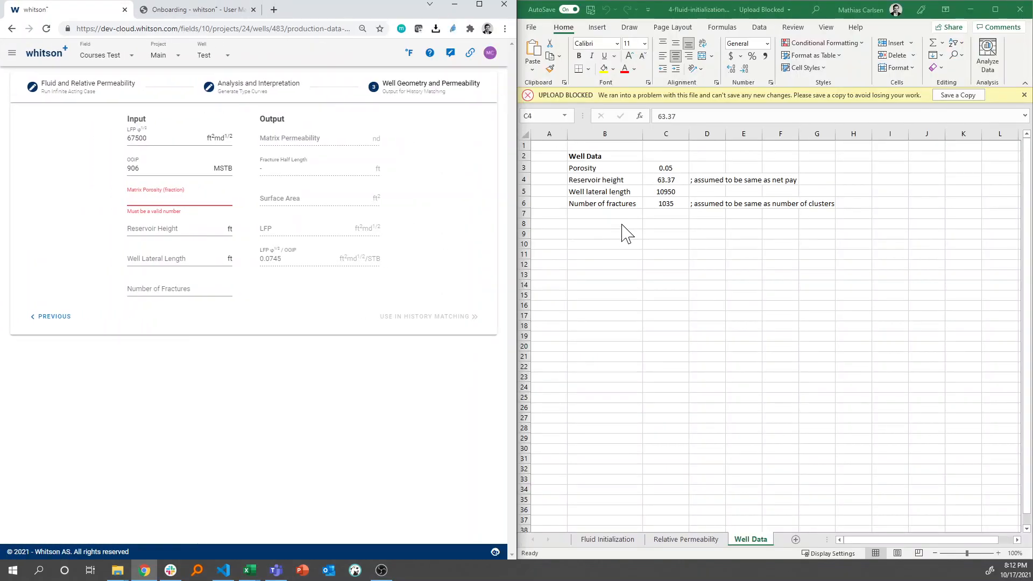
{"action": "left_click", "coordinate": [678, 184]}
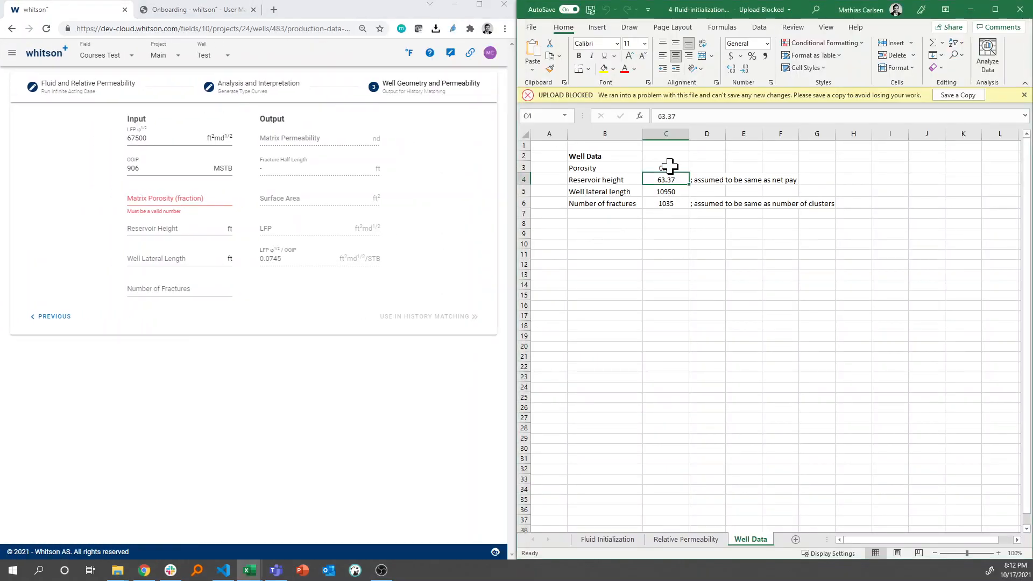
Enter matrix porosity 0.05, reservoir height 63.37 ft, well lateral length 10950 ft and 1035 fractures as the well geometry inputs
{"action": "left_click", "coordinate": [199, 199]}
{"action": "type", "text": "0.05"}
{"action": "left_click", "coordinate": [186, 230]}
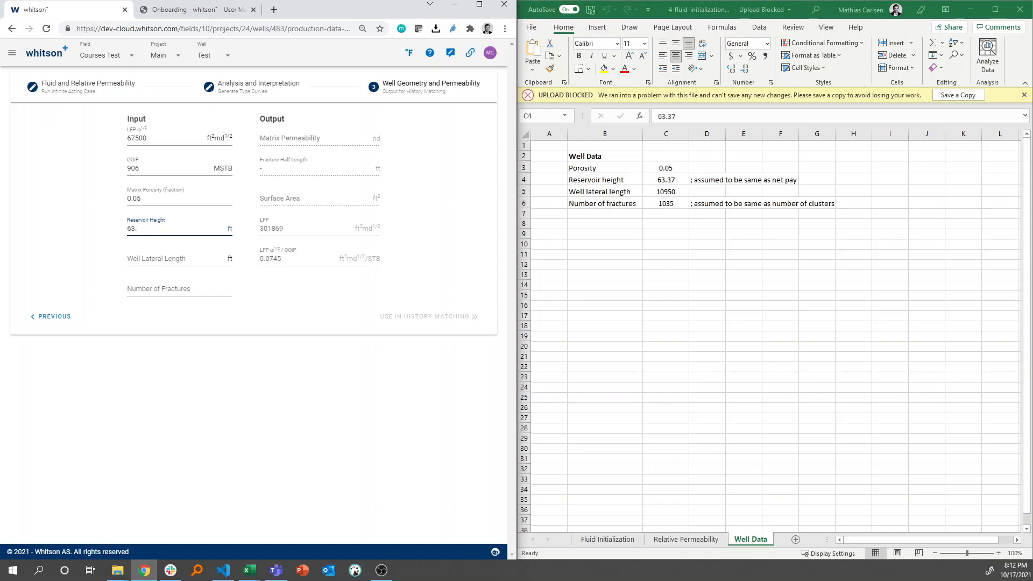
{"action": "key", "text": "Tab"}
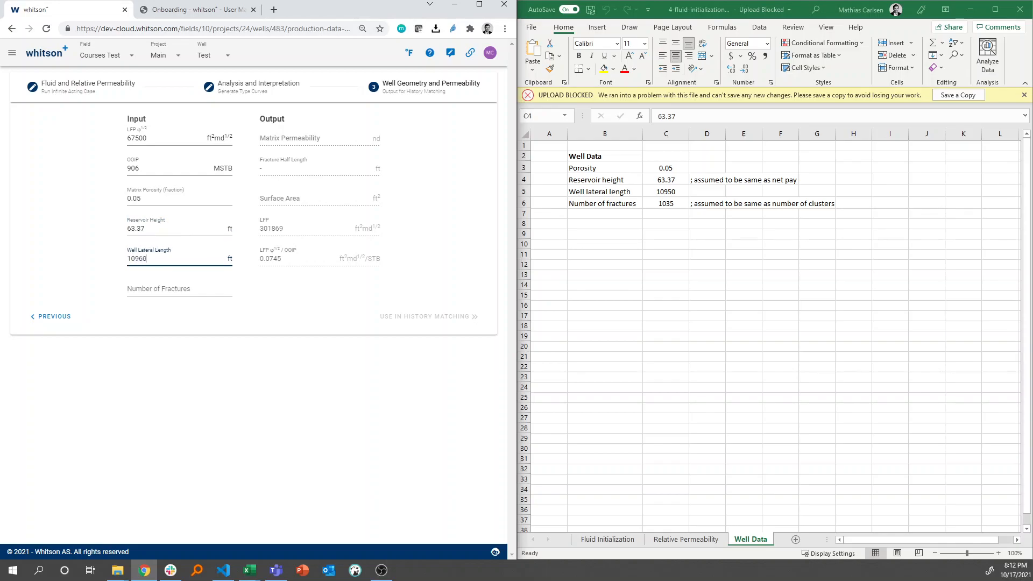
{"action": "key", "text": "Tab"}
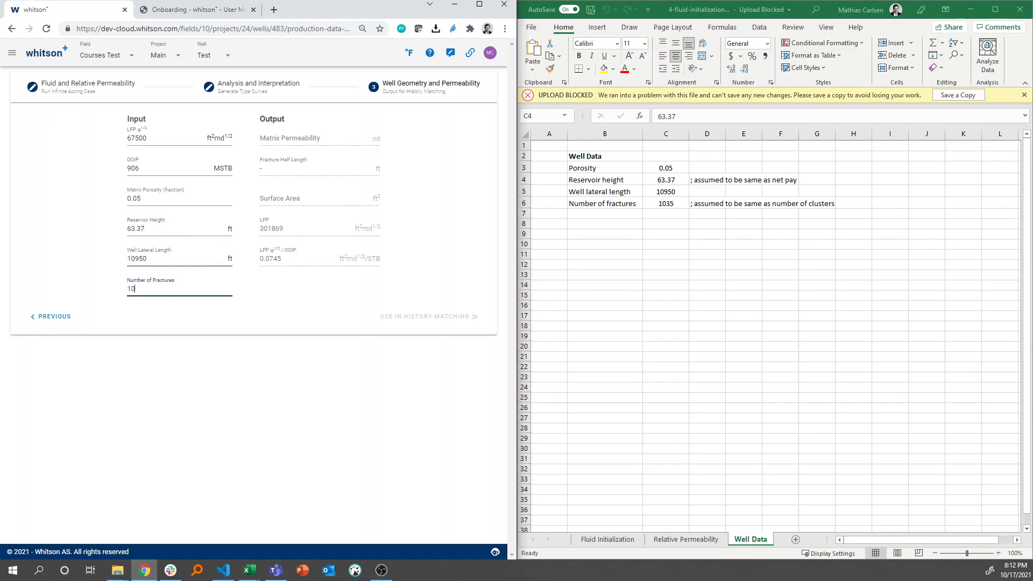
{"action": "key", "text": "Tab"}
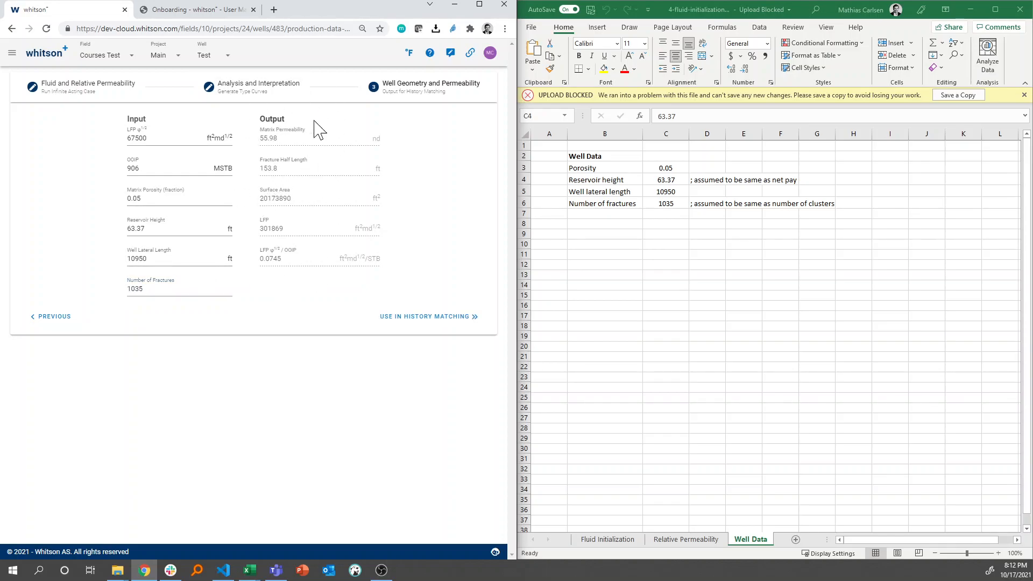
Restore the full-size browser window and send the resolved reservoir properties to History Matching, accepting the overwrite of existing data
{"action": "left_click", "coordinate": [479, 5]}
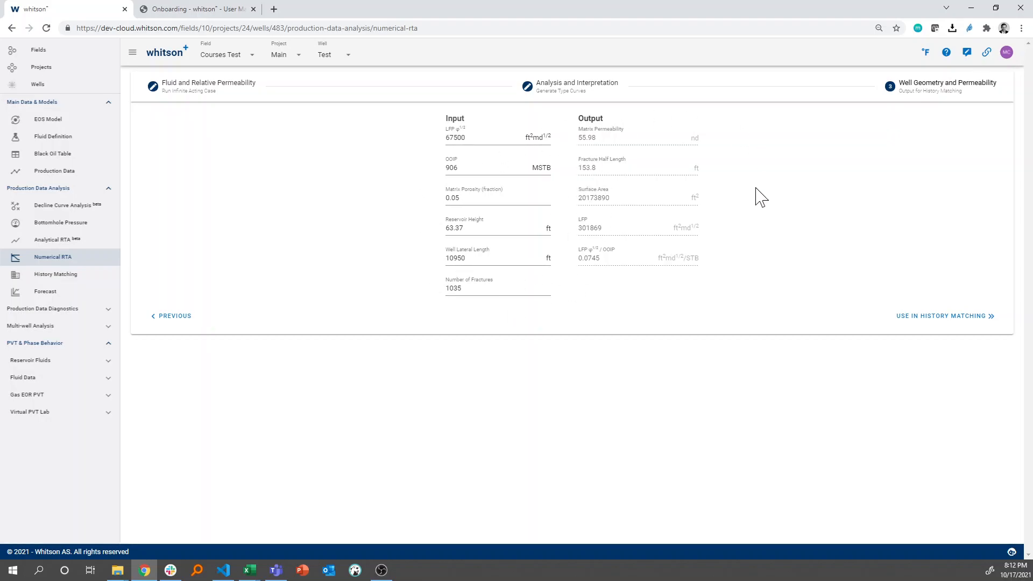
{"action": "left_click", "coordinate": [939, 320]}
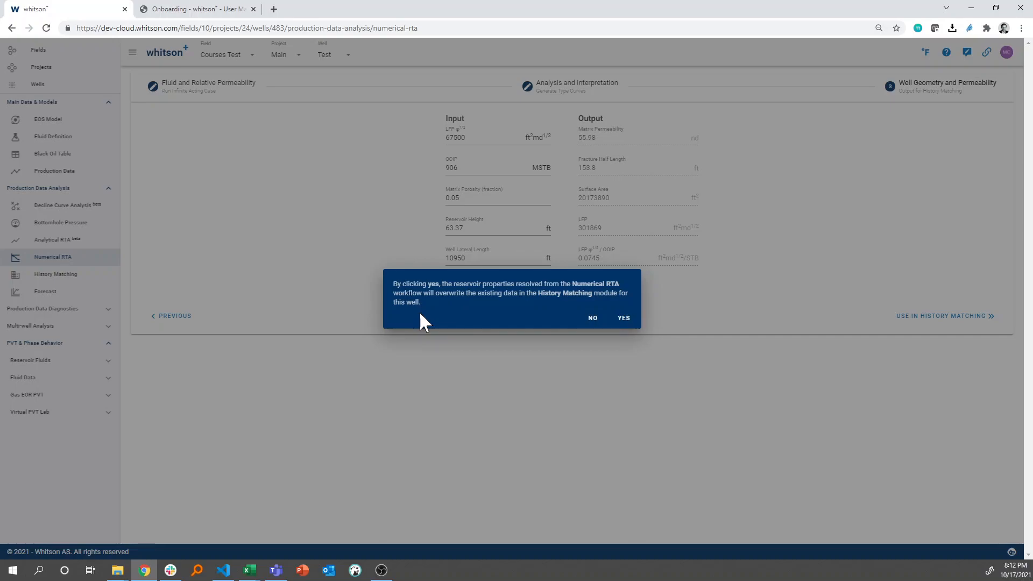
{"action": "left_click", "coordinate": [623, 319]}
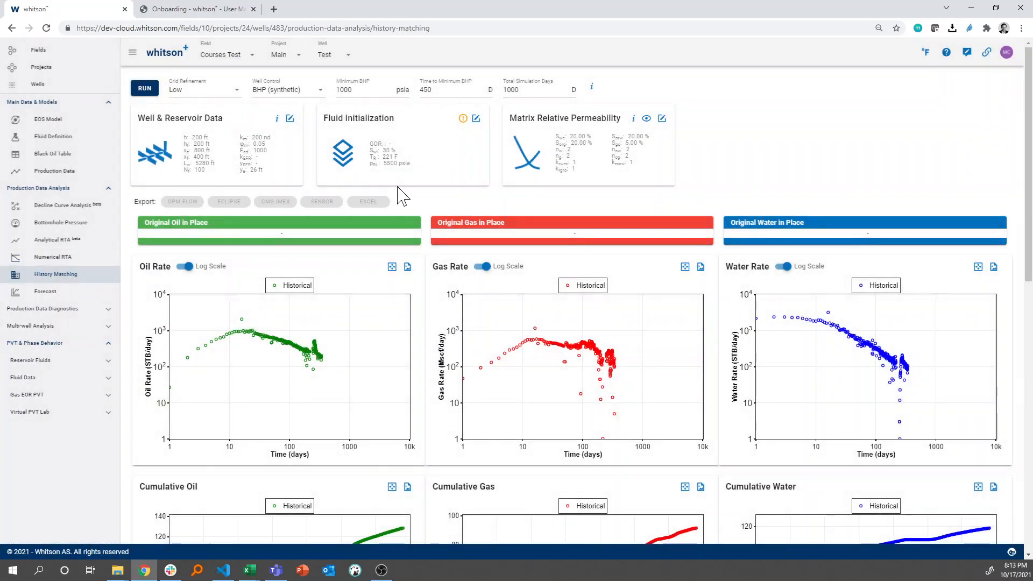
Review the well data, fluid initialization and matrix relative permeability inputs in History Matching, and look over the historical production plots
{"action": "left_click", "coordinate": [290, 119]}
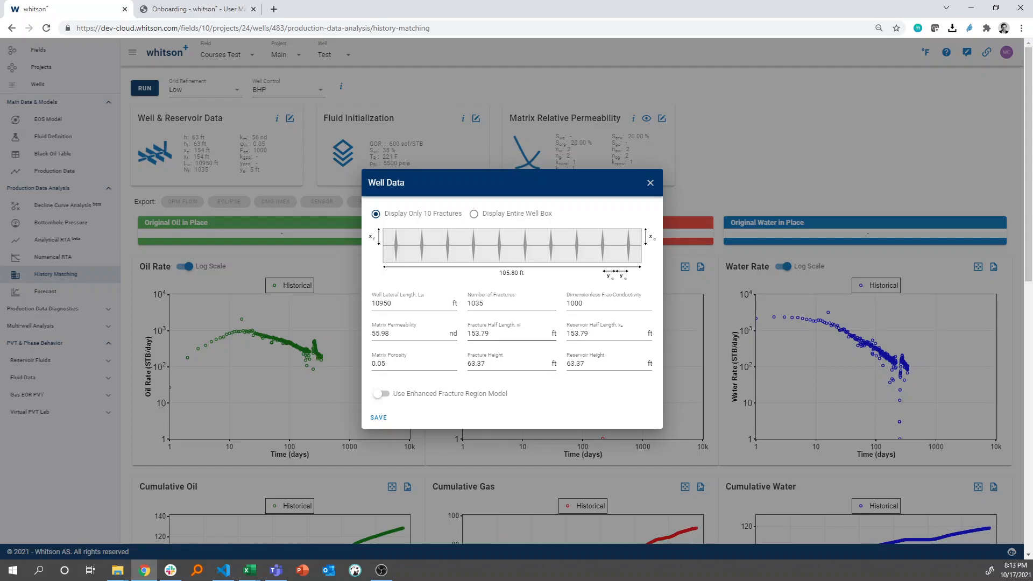
{"action": "left_click", "coordinate": [651, 184]}
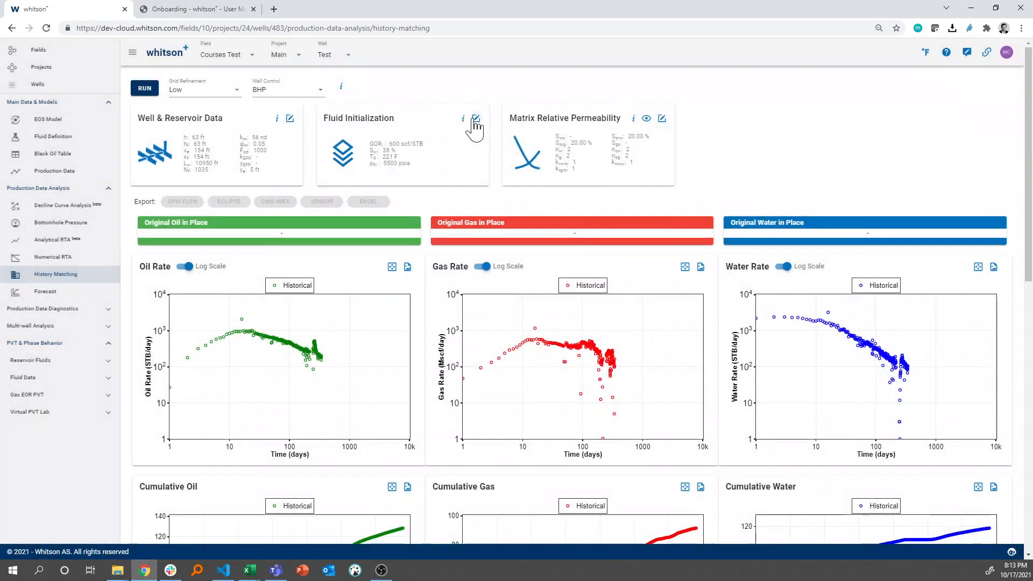
{"action": "left_click", "coordinate": [476, 119]}
{"action": "left_click", "coordinate": [639, 237]}
{"action": "left_click", "coordinate": [662, 118]}
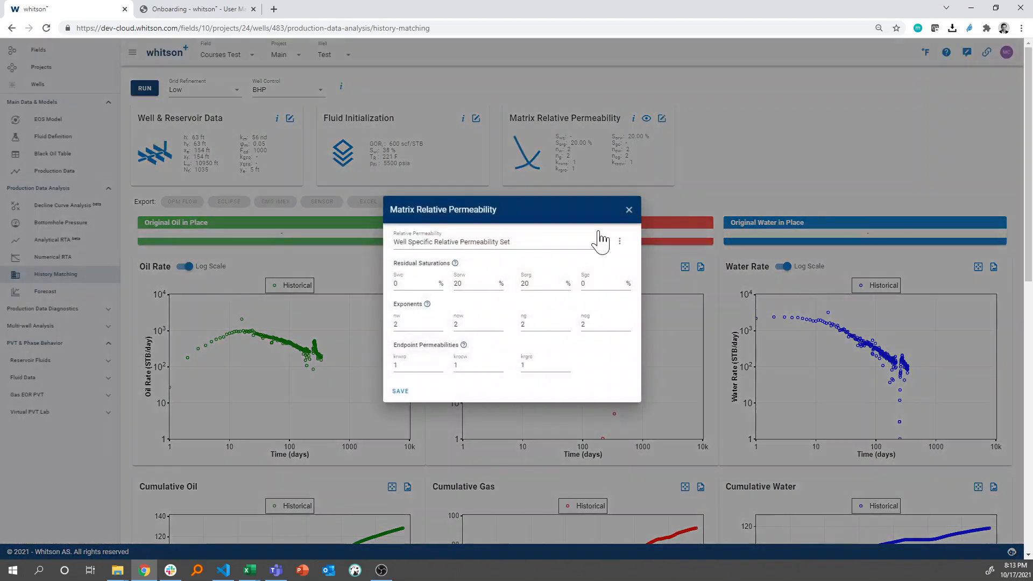
{"action": "left_click", "coordinate": [624, 211]}
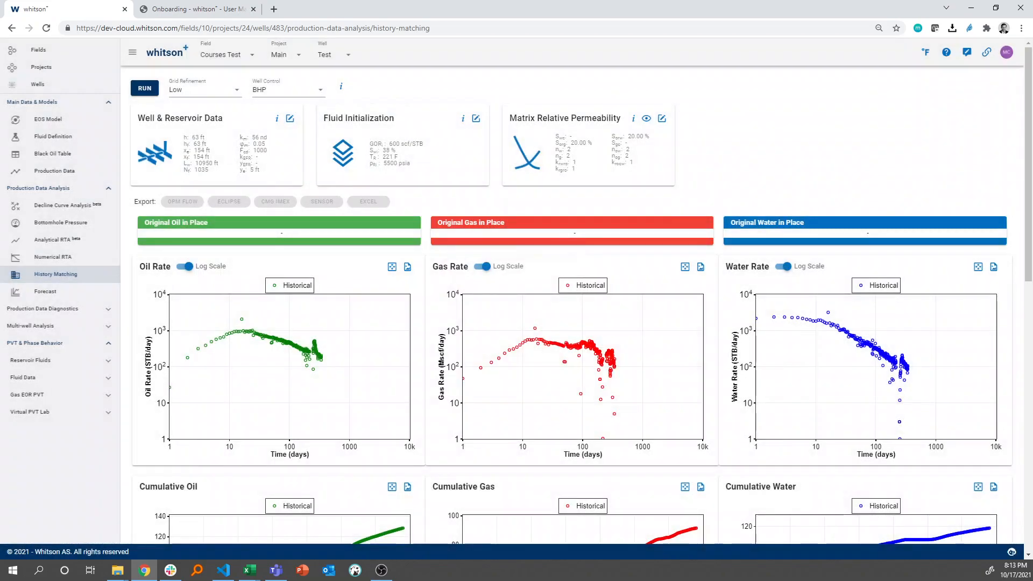
{"action": "scroll", "coordinate": [308, 157], "scroll_direction": "down", "scroll_amount": 8}
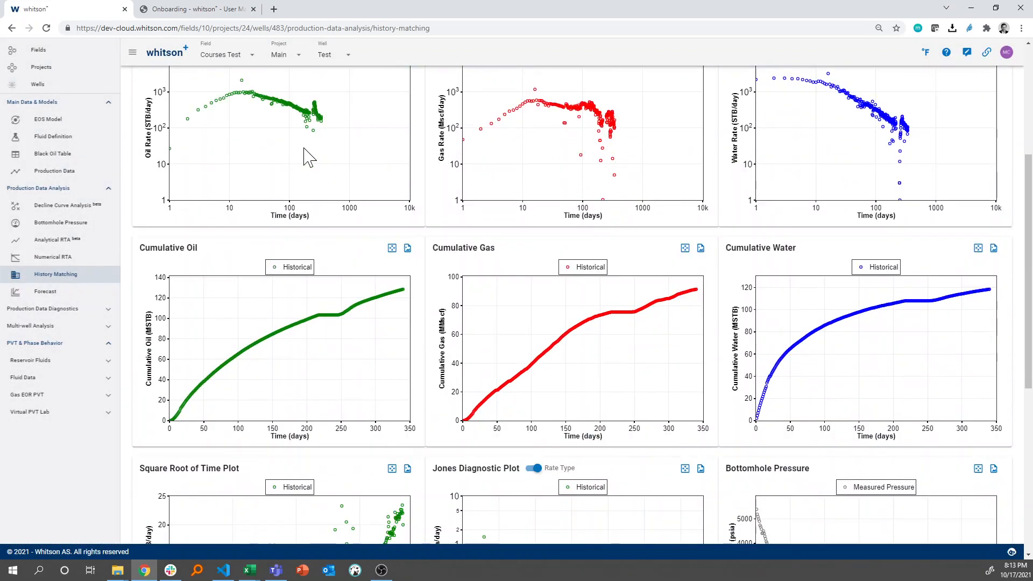
{"action": "scroll", "coordinate": [309, 157], "scroll_direction": "up", "scroll_amount": 8}
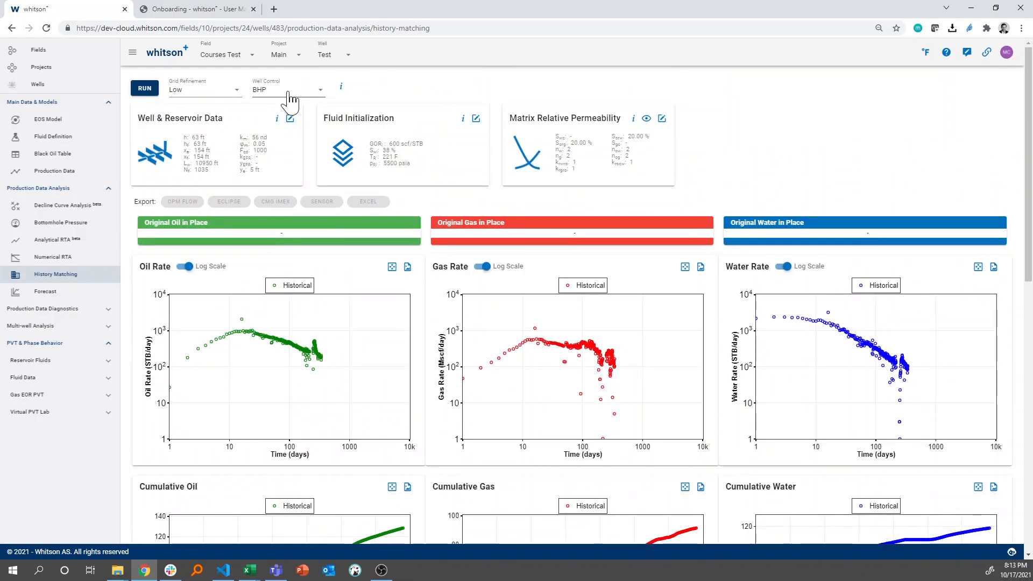
Run the history match simulation with low grid refinement and BHP well control
{"action": "left_click", "coordinate": [147, 96]}
{"action": "left_click", "coordinate": [147, 90]}
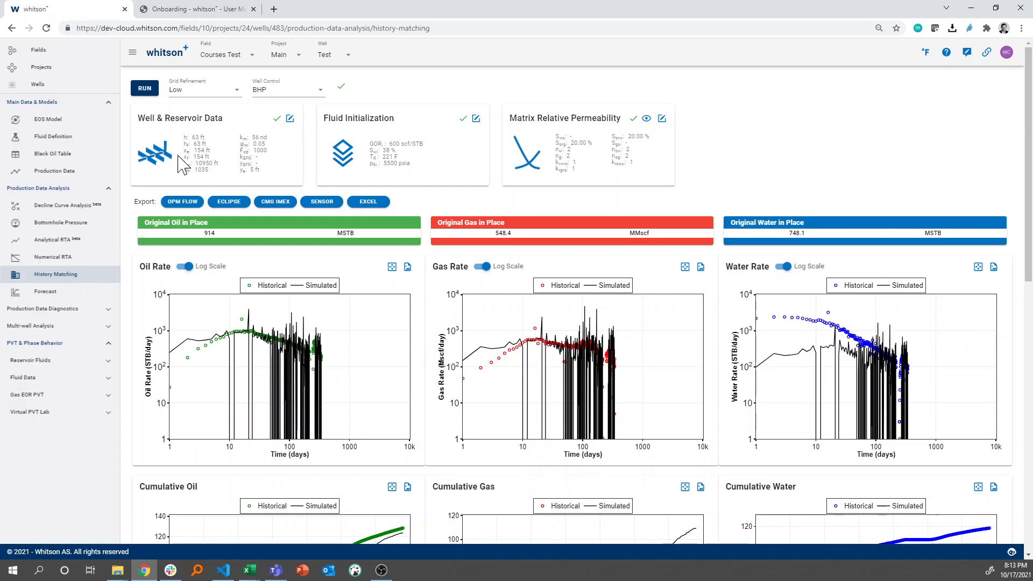
Compare simulated and historical rates, cumulative volumes, square root of time, Jones diagnostic and bottomhole pressure plots for the BHP-controlled run
{"action": "scroll", "coordinate": [183, 164], "scroll_direction": "down", "scroll_amount": 5}
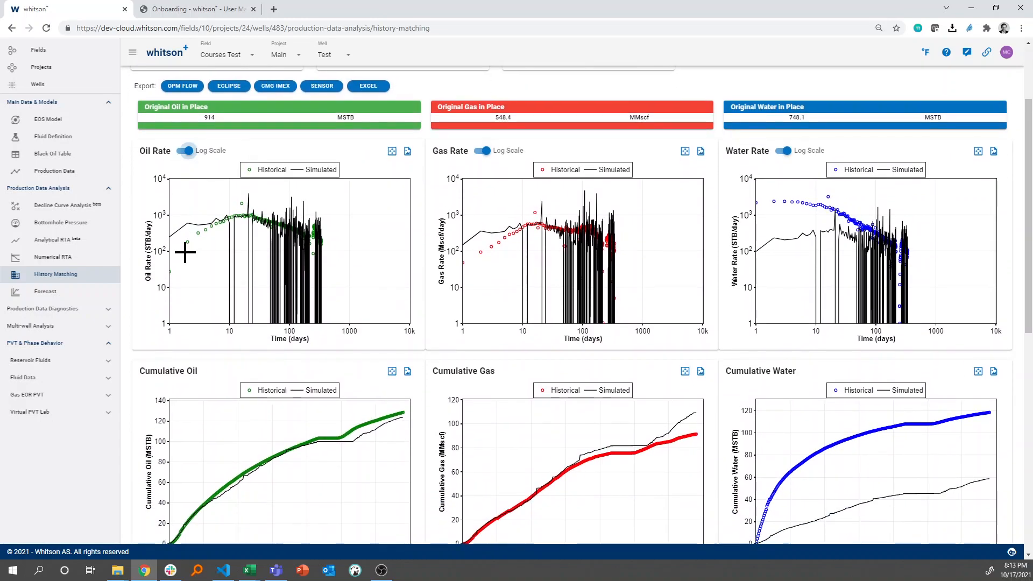
{"action": "scroll", "coordinate": [346, 272], "scroll_direction": "up", "scroll_amount": 1}
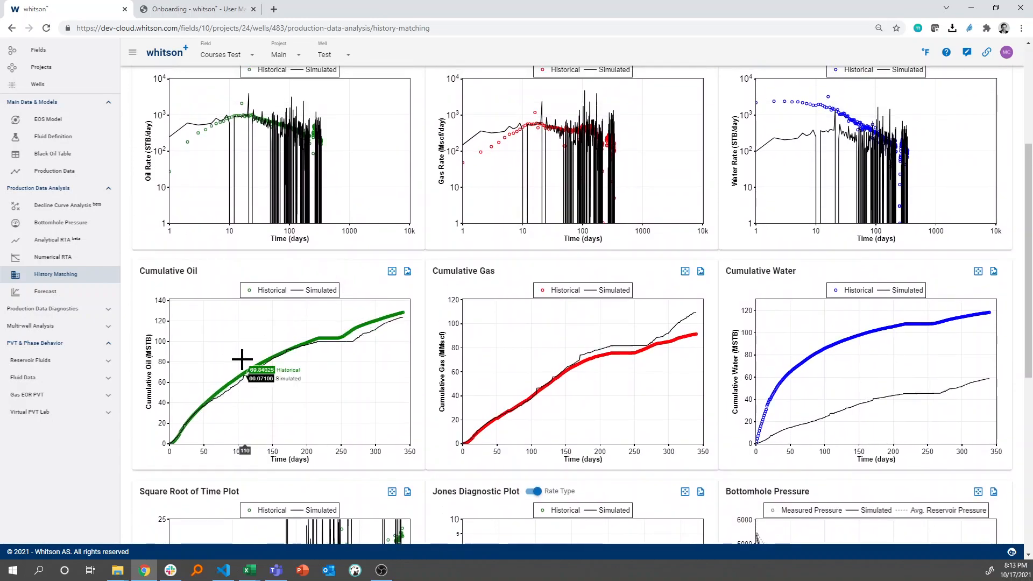
{"action": "scroll", "coordinate": [243, 359], "scroll_direction": "down", "scroll_amount": 1}
{"action": "scroll", "coordinate": [240, 347], "scroll_direction": "down", "scroll_amount": 1}
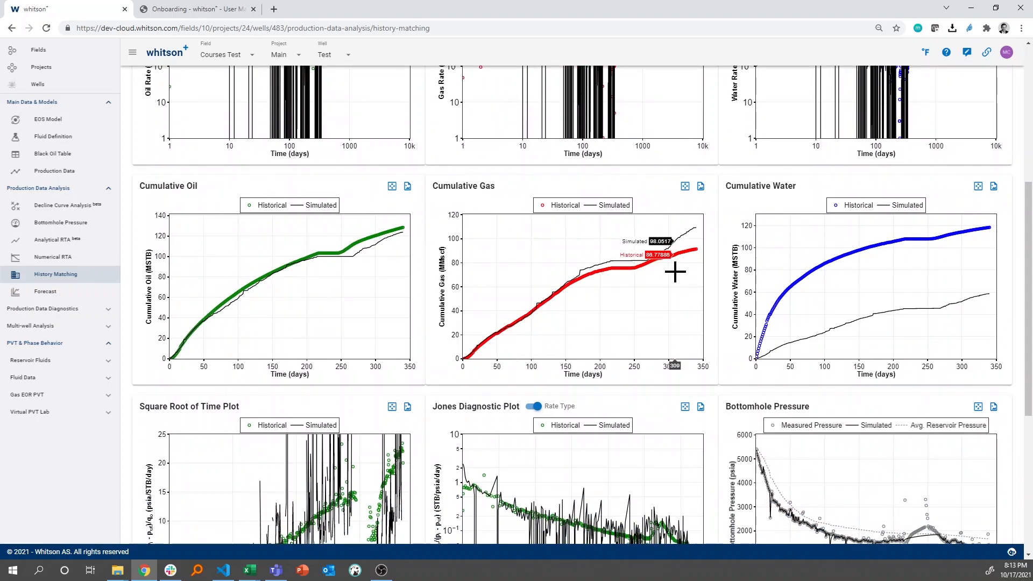
{"action": "scroll", "coordinate": [560, 304], "scroll_direction": "down", "scroll_amount": 1}
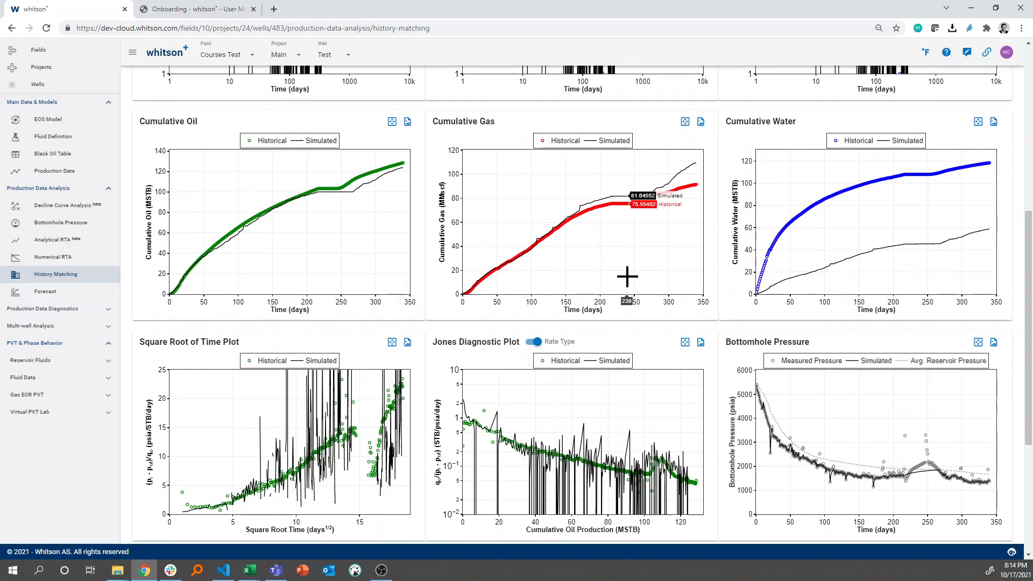
{"action": "scroll", "coordinate": [625, 277], "scroll_direction": "up", "scroll_amount": 1}
{"action": "scroll", "coordinate": [632, 258], "scroll_direction": "down", "scroll_amount": 1}
{"action": "scroll", "coordinate": [659, 282], "scroll_direction": "down", "scroll_amount": 1}
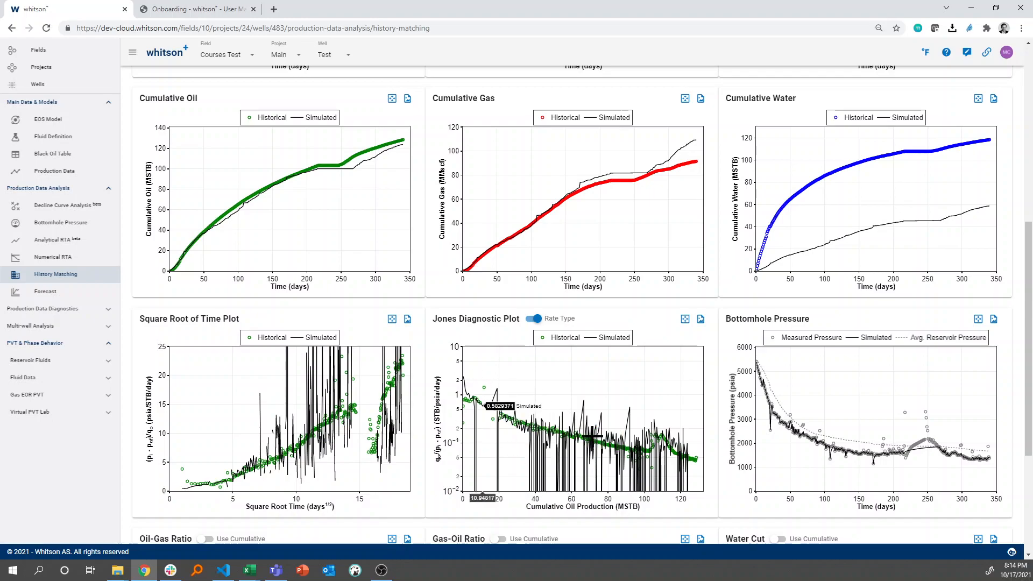
{"action": "scroll", "coordinate": [370, 436], "scroll_direction": "down", "scroll_amount": 1}
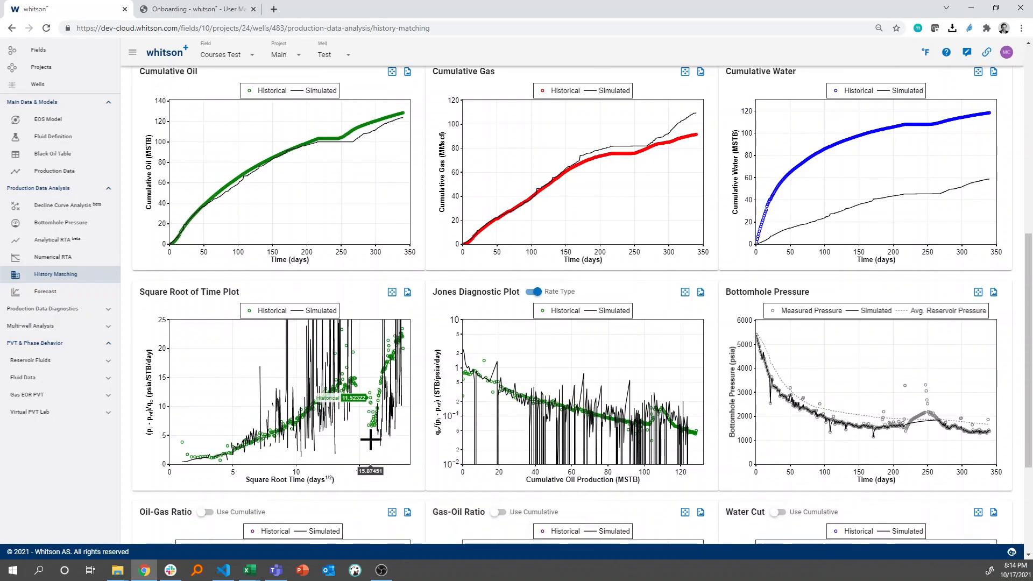
{"action": "scroll", "coordinate": [561, 411], "scroll_direction": "down", "scroll_amount": 3}
{"action": "scroll", "coordinate": [561, 411], "scroll_direction": "up", "scroll_amount": 7}
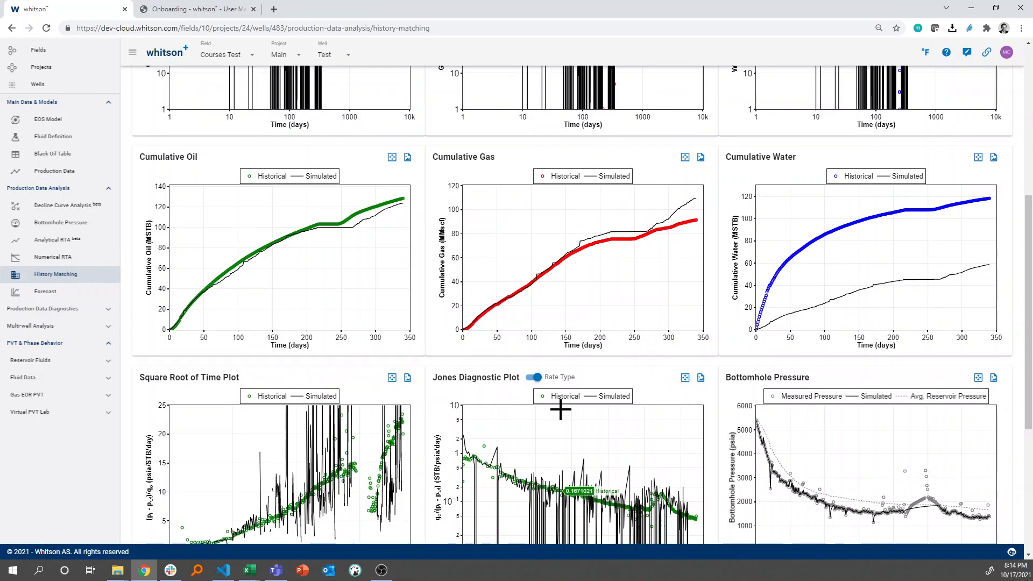
{"action": "scroll", "coordinate": [553, 334], "scroll_direction": "up", "scroll_amount": 4}
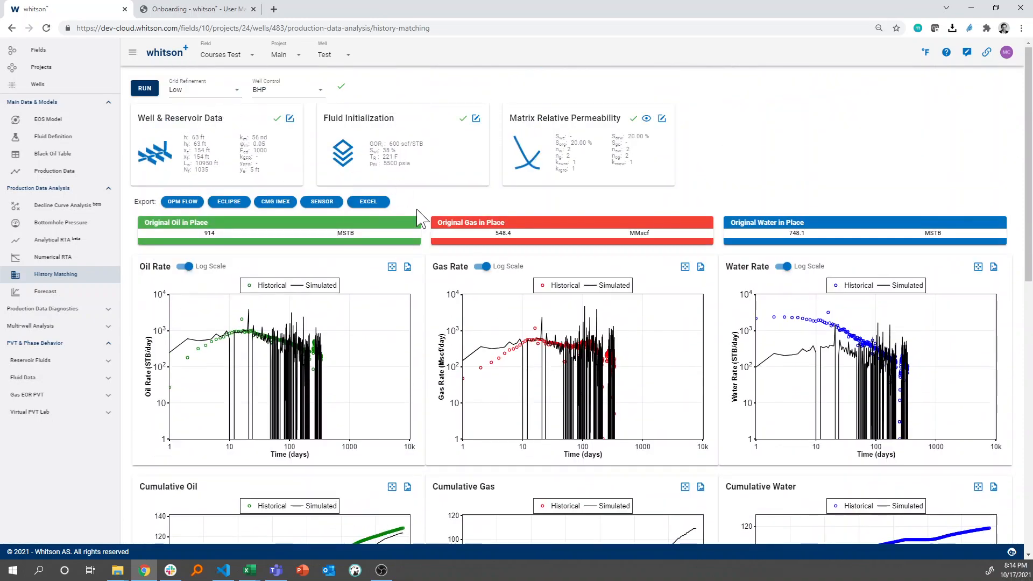
{"action": "scroll", "coordinate": [466, 373], "scroll_direction": "down", "scroll_amount": 7}
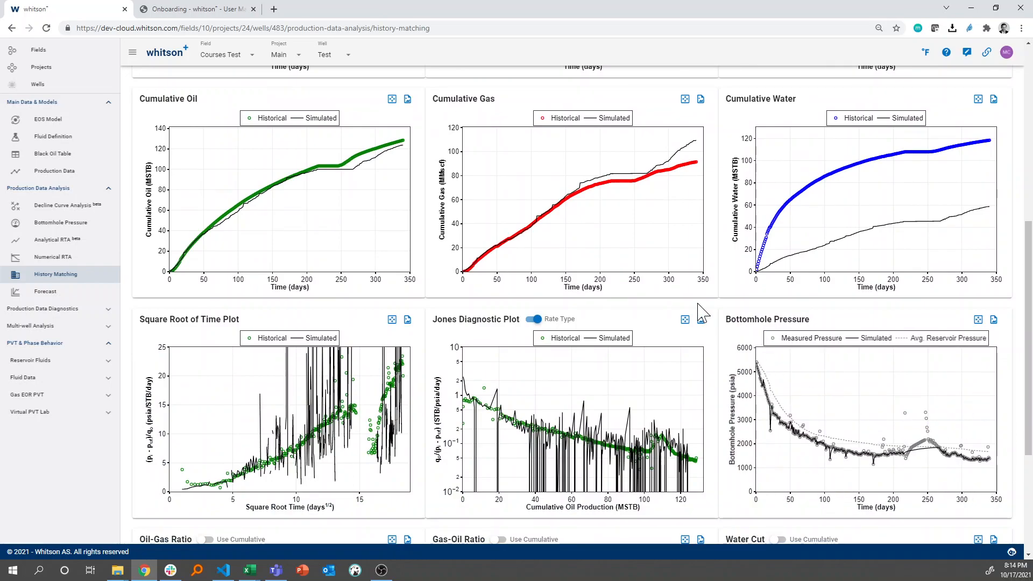
{"action": "scroll", "coordinate": [697, 304], "scroll_direction": "up", "scroll_amount": 7}
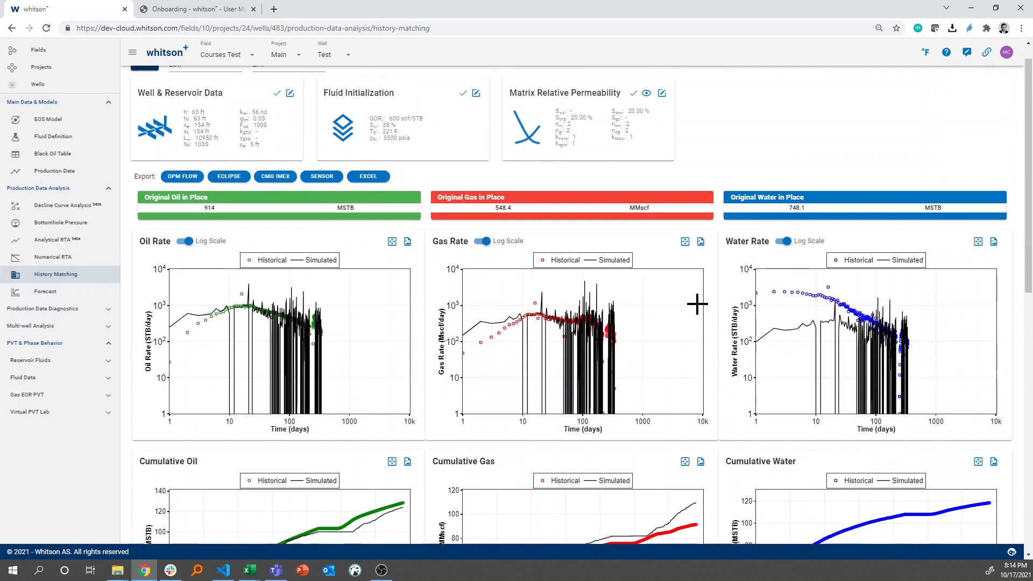
{"action": "scroll", "coordinate": [698, 305], "scroll_direction": "down", "scroll_amount": 8}
{"action": "scroll", "coordinate": [807, 311], "scroll_direction": "up", "scroll_amount": 2}
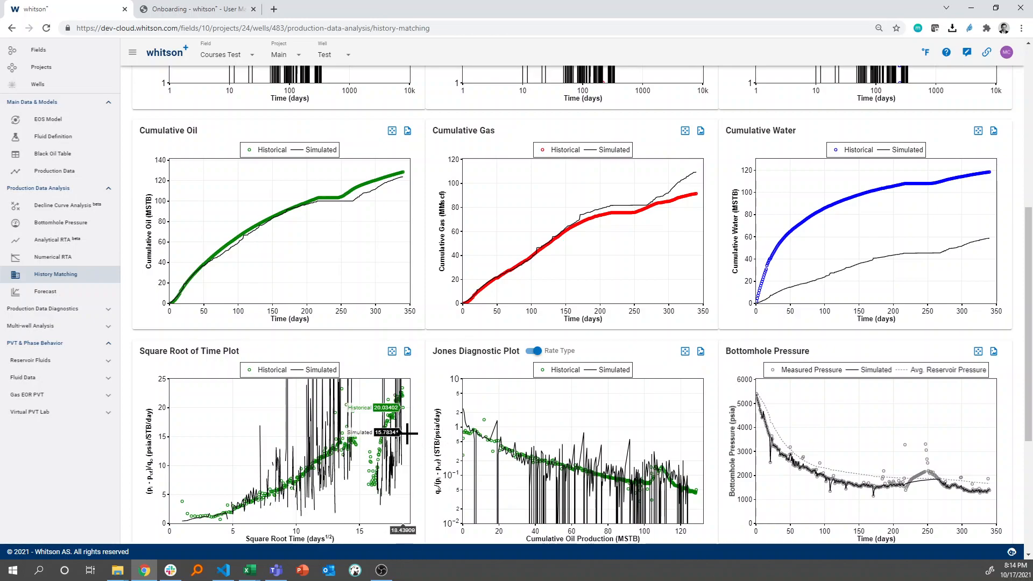
{"action": "scroll", "coordinate": [405, 431], "scroll_direction": "up", "scroll_amount": 7}
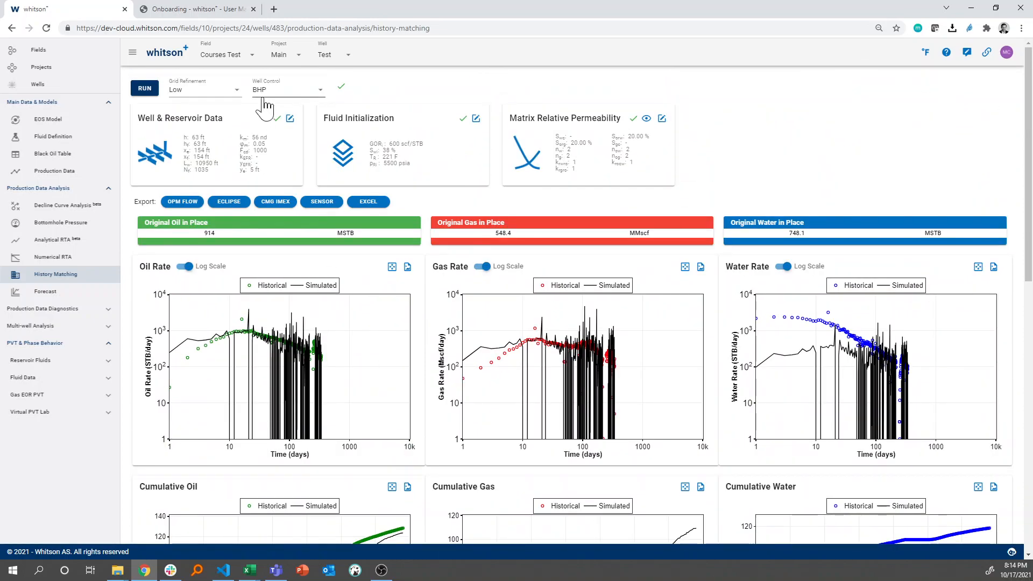
Change the well control to Oil and rerun the history match simulation
{"action": "left_click", "coordinate": [264, 104]}
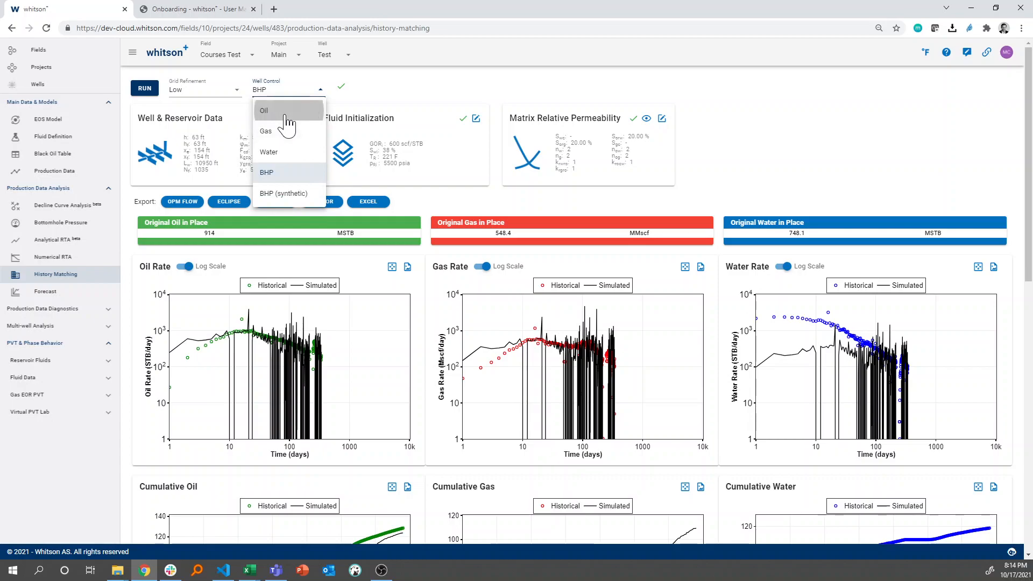
{"action": "left_click", "coordinate": [286, 111]}
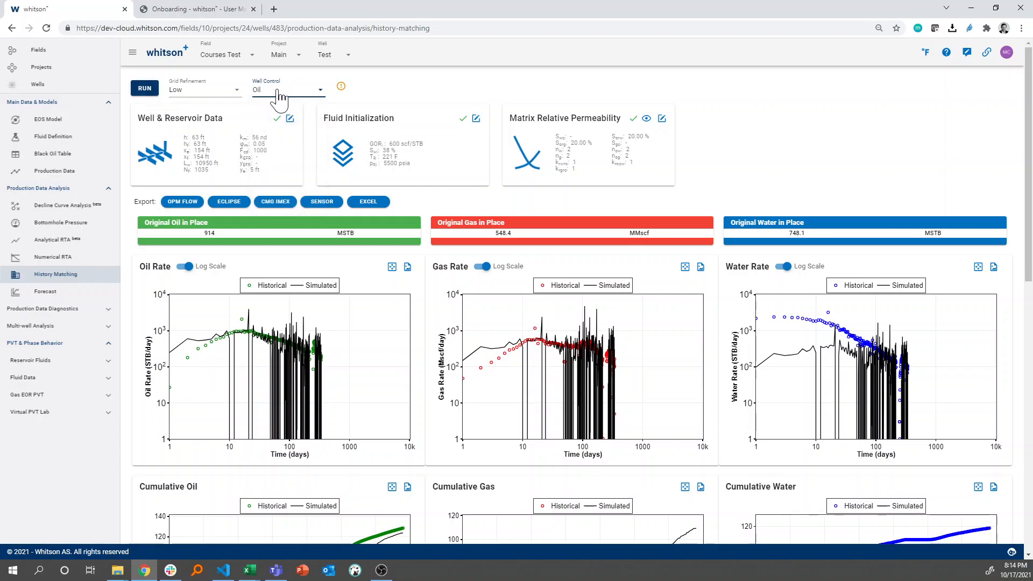
{"action": "left_click", "coordinate": [153, 97]}
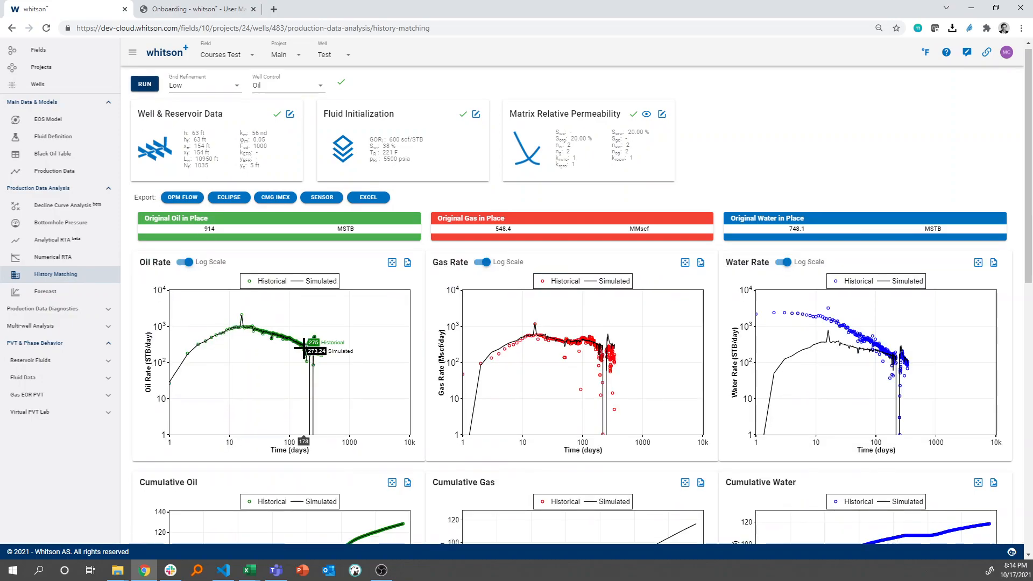
Examine the oil-controlled match in the rate, cumulative, diagnostic, bottomhole pressure, gas-oil ratio and water cut plots
{"action": "scroll", "coordinate": [221, 279], "scroll_direction": "down", "scroll_amount": 1}
{"action": "scroll", "coordinate": [319, 289], "scroll_direction": "down", "scroll_amount": 2}
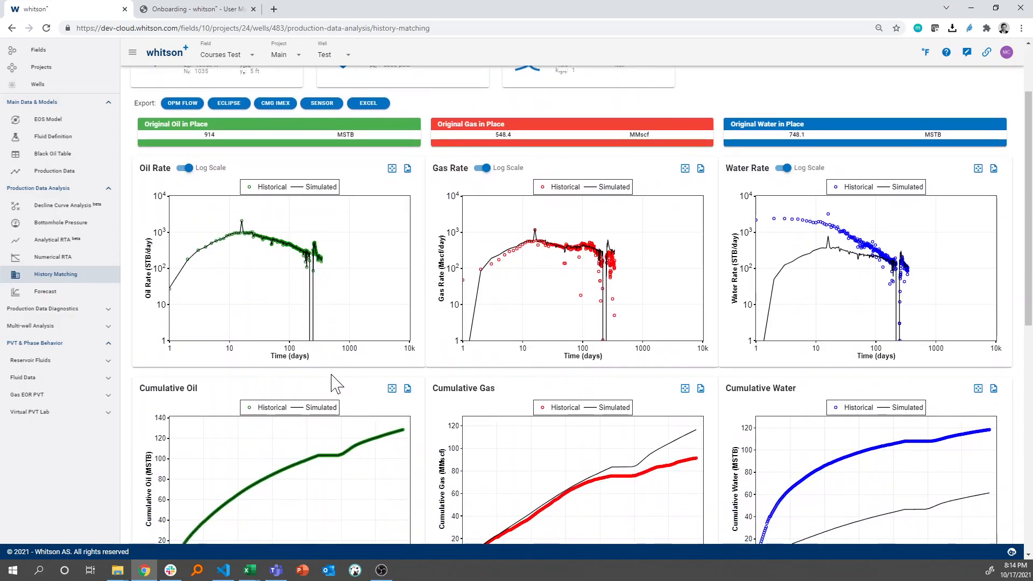
{"action": "scroll", "coordinate": [542, 388], "scroll_direction": "down", "scroll_amount": 2}
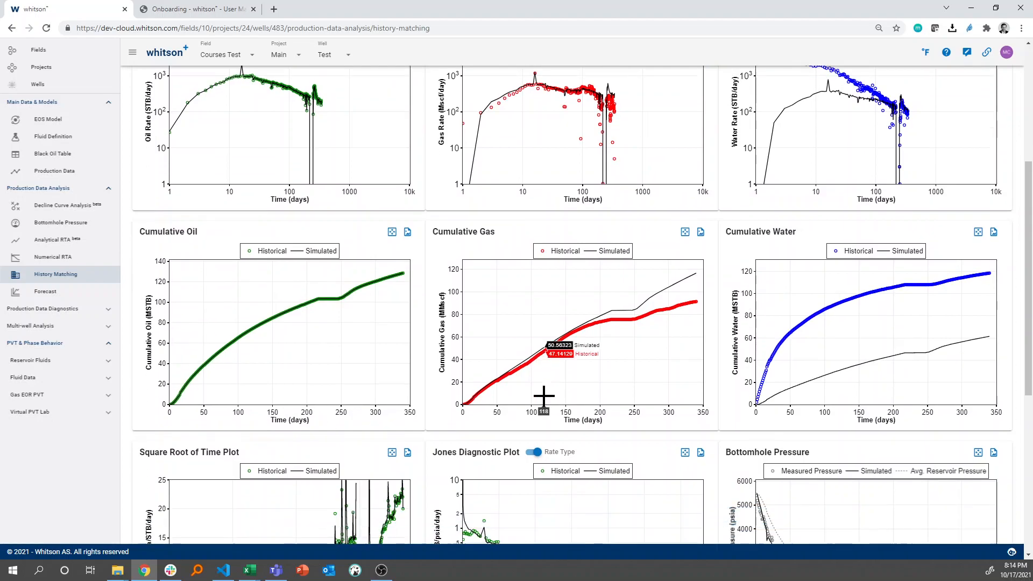
{"action": "scroll", "coordinate": [615, 316], "scroll_direction": "down", "scroll_amount": 1}
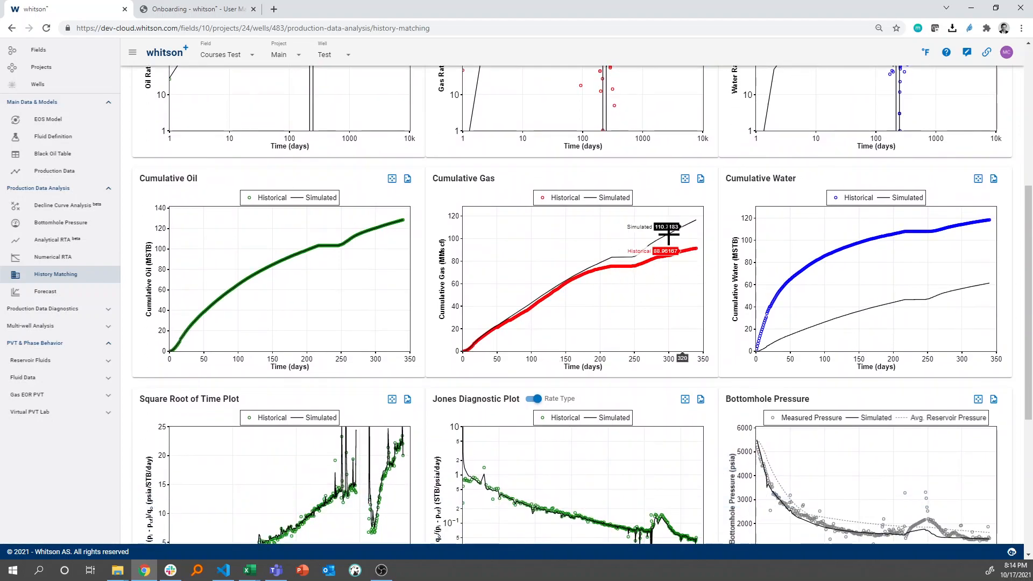
{"action": "scroll", "coordinate": [669, 233], "scroll_direction": "down", "scroll_amount": 1}
{"action": "scroll", "coordinate": [668, 264], "scroll_direction": "down", "scroll_amount": 1}
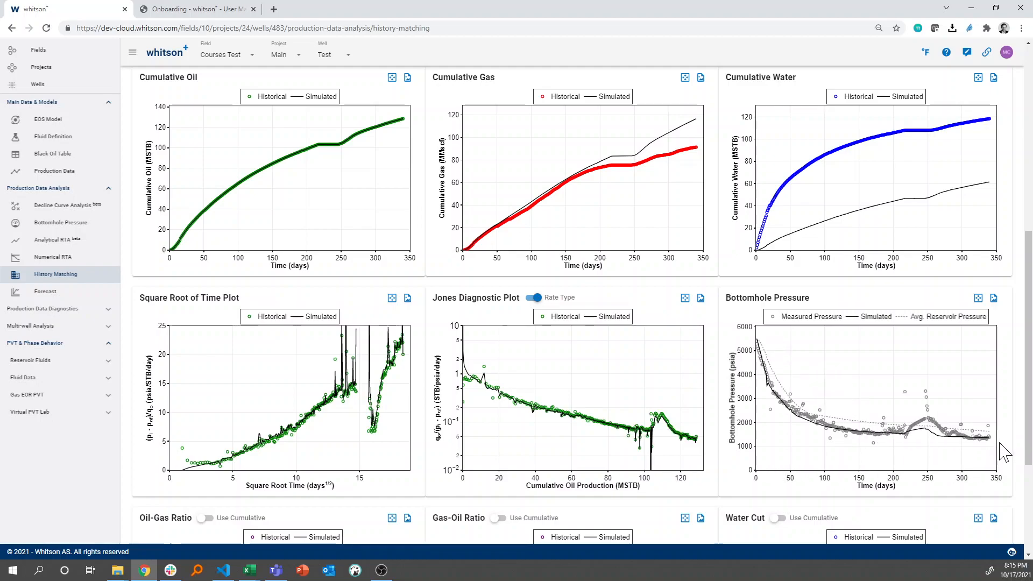
{"action": "scroll", "coordinate": [823, 438], "scroll_direction": "down", "scroll_amount": 1}
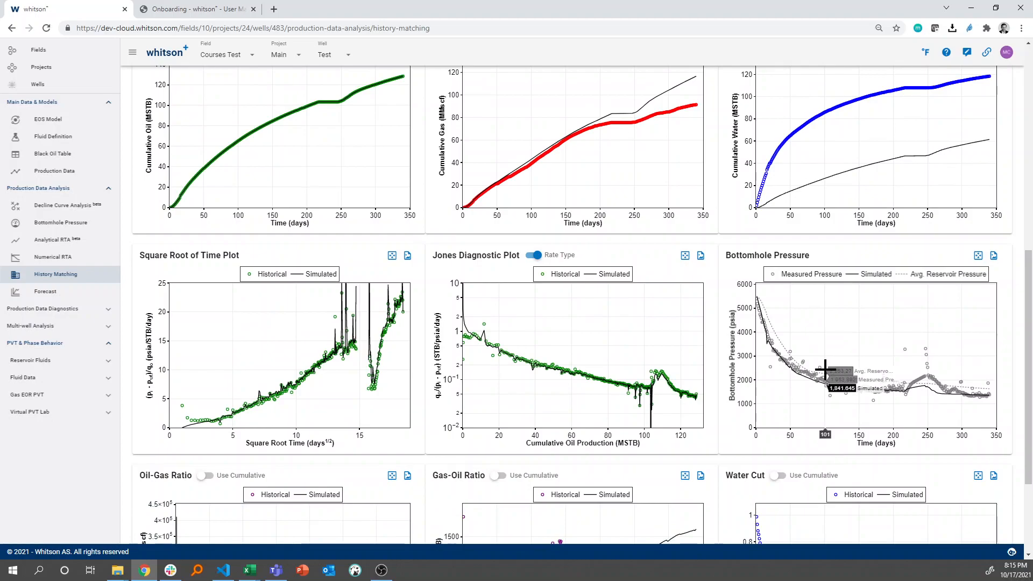
{"action": "scroll", "coordinate": [824, 409], "scroll_direction": "down", "scroll_amount": 2}
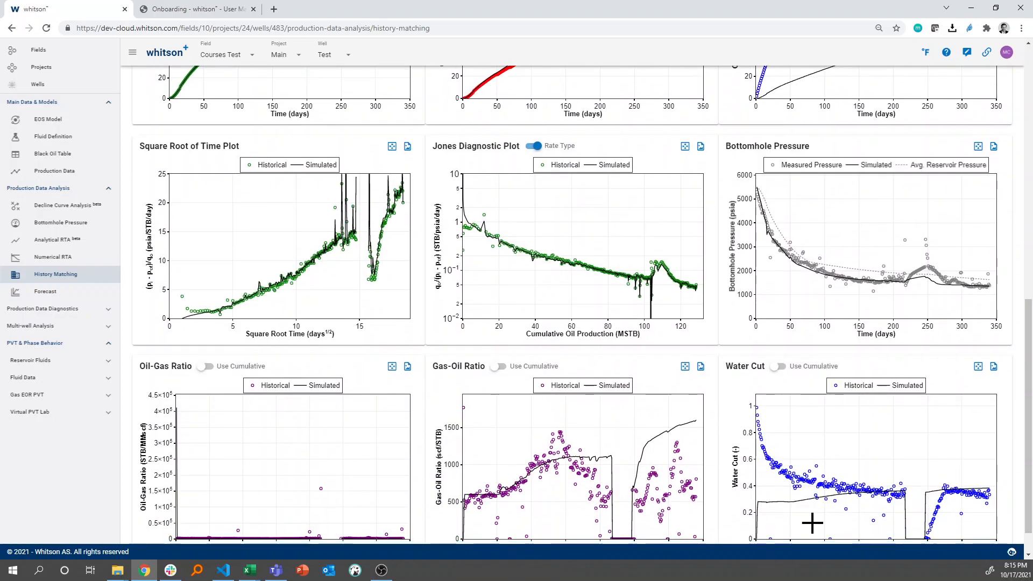
{"action": "scroll", "coordinate": [918, 457], "scroll_direction": "down", "scroll_amount": 1}
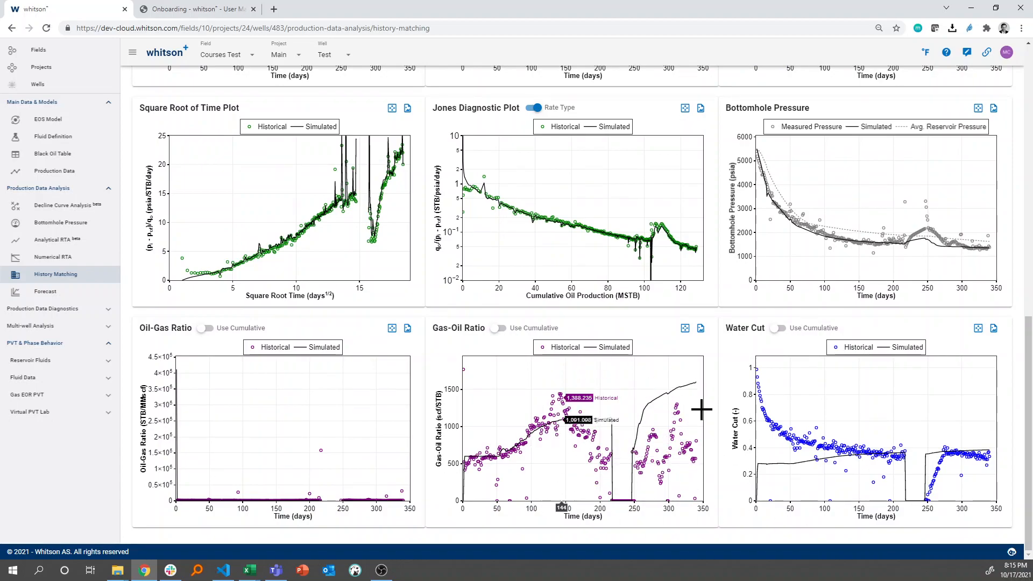
{"action": "scroll", "coordinate": [580, 428], "scroll_direction": "up", "scroll_amount": 3}
{"action": "scroll", "coordinate": [579, 428], "scroll_direction": "up", "scroll_amount": 12}
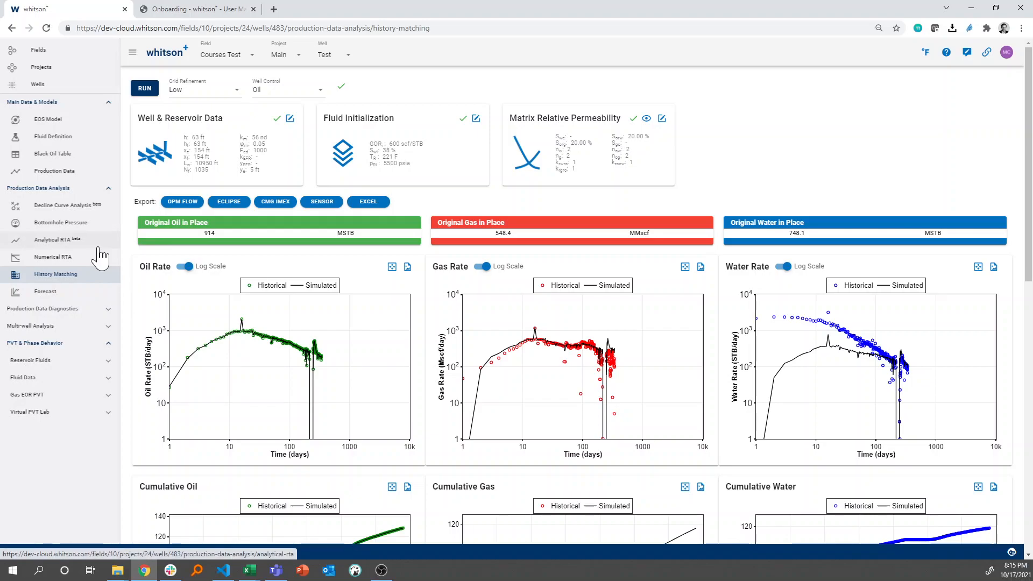
Go to the well's Forecast and set the BHP forecast type to Custom BHP
{"action": "left_click", "coordinate": [43, 291]}
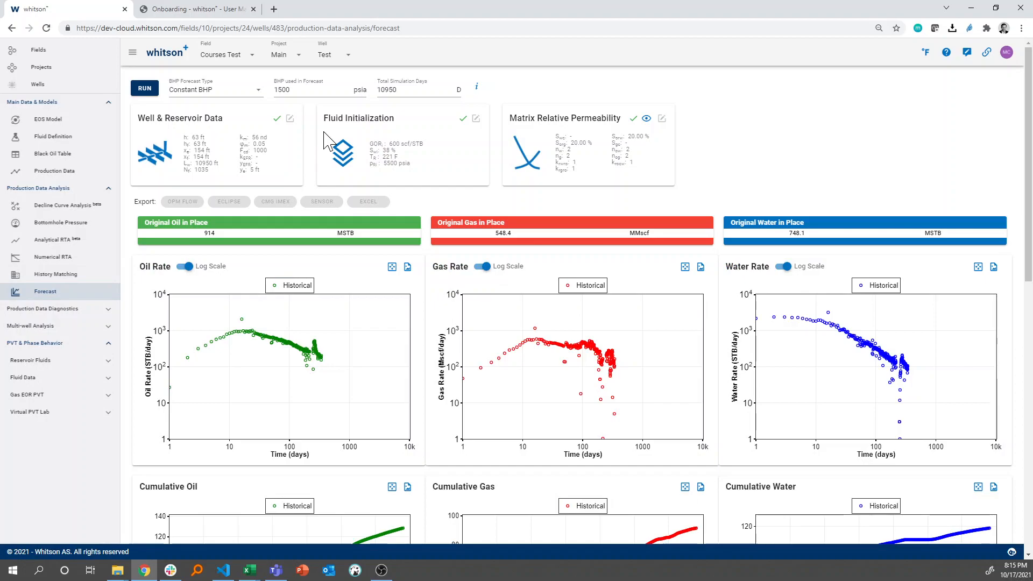
{"action": "scroll", "coordinate": [243, 206], "scroll_direction": "down", "scroll_amount": 7}
{"action": "scroll", "coordinate": [243, 206], "scroll_direction": "up", "scroll_amount": 7}
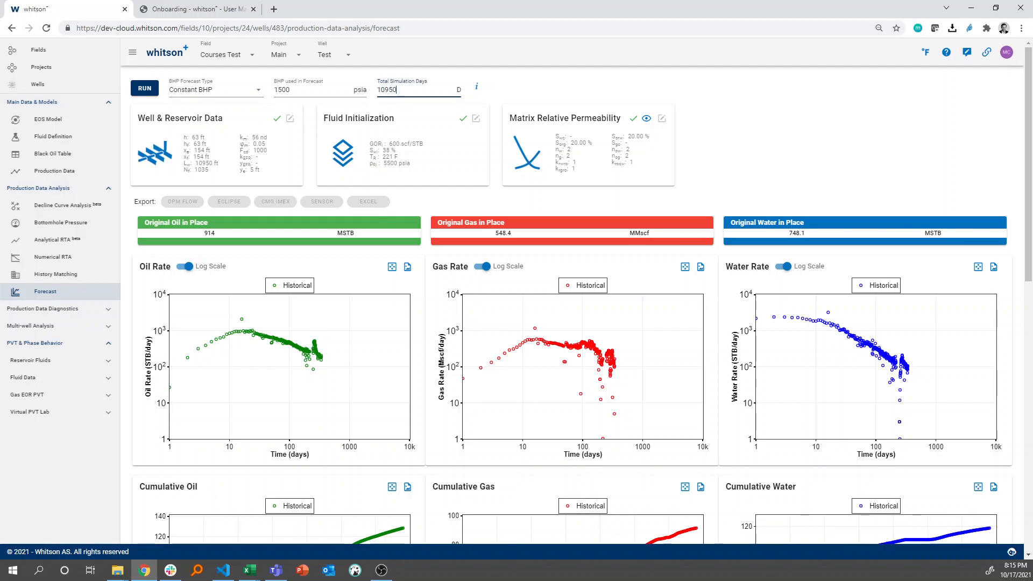
{"action": "left_click", "coordinate": [243, 101]}
{"action": "left_click", "coordinate": [226, 132]}
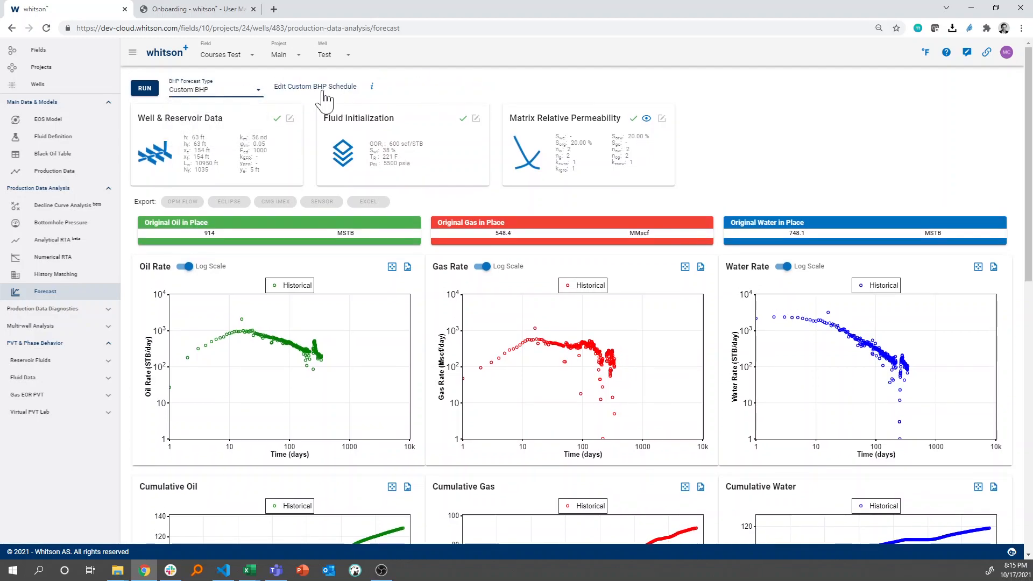
Review the custom BHP schedule and the measured bottomhole pressure plot
{"action": "left_click", "coordinate": [323, 93]}
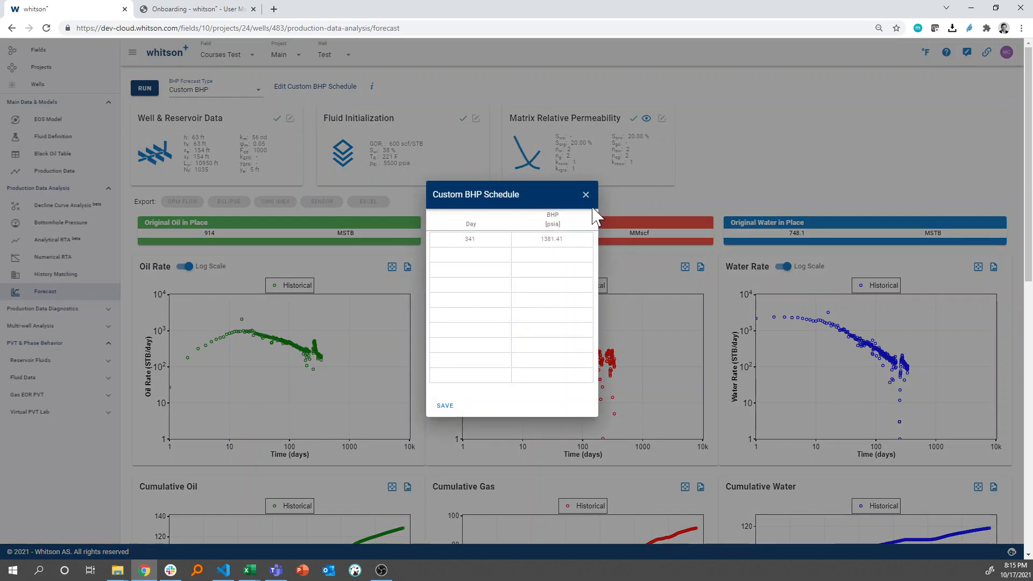
{"action": "left_click", "coordinate": [586, 196]}
{"action": "scroll", "coordinate": [597, 304], "scroll_direction": "down", "scroll_amount": 8}
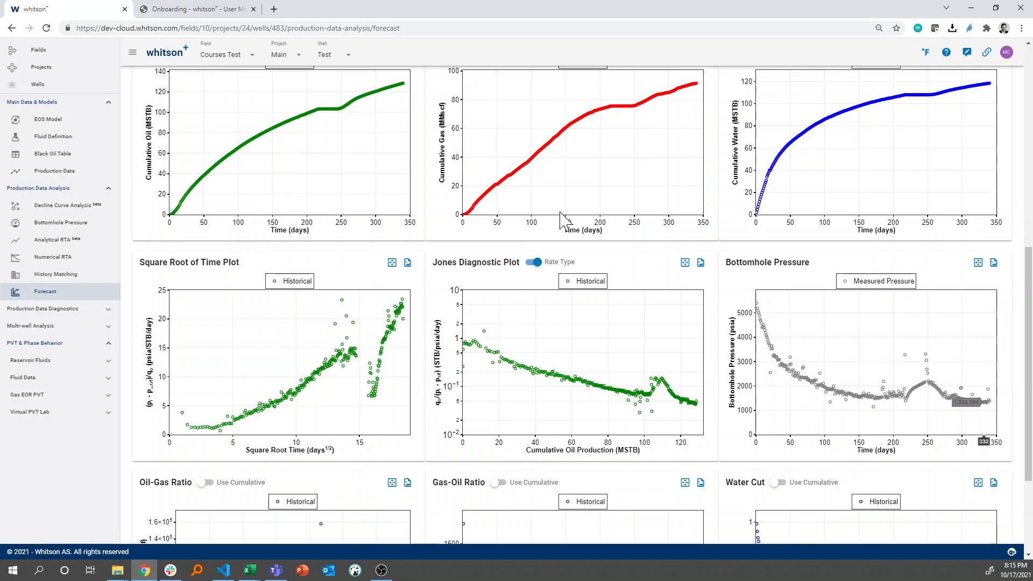
{"action": "scroll", "coordinate": [561, 212], "scroll_direction": "up", "scroll_amount": 8}
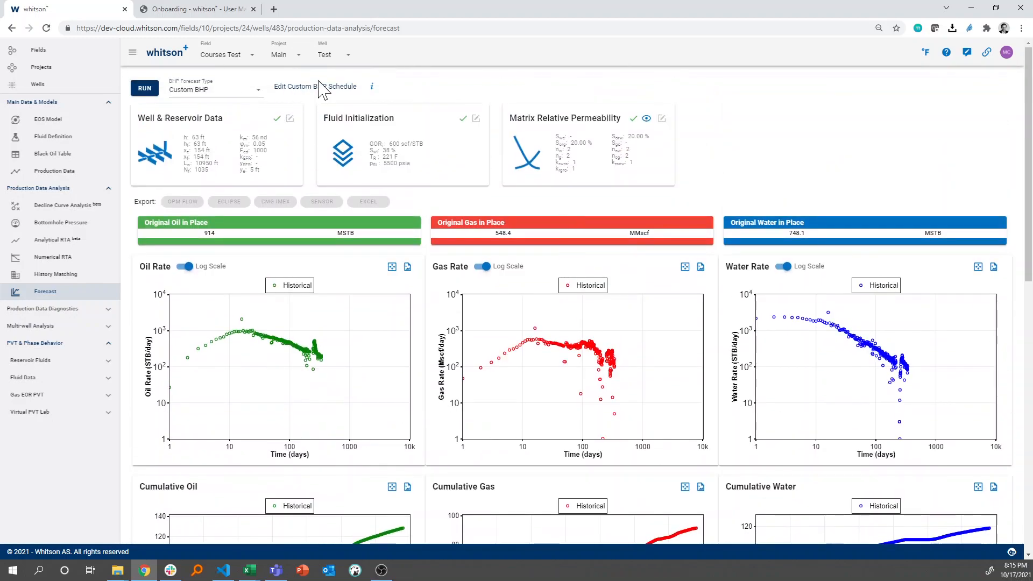
Add day 10000 with a BHP of 1381.41 psia to the custom BHP schedule, save it and run the forecast
{"action": "left_click", "coordinate": [316, 88]}
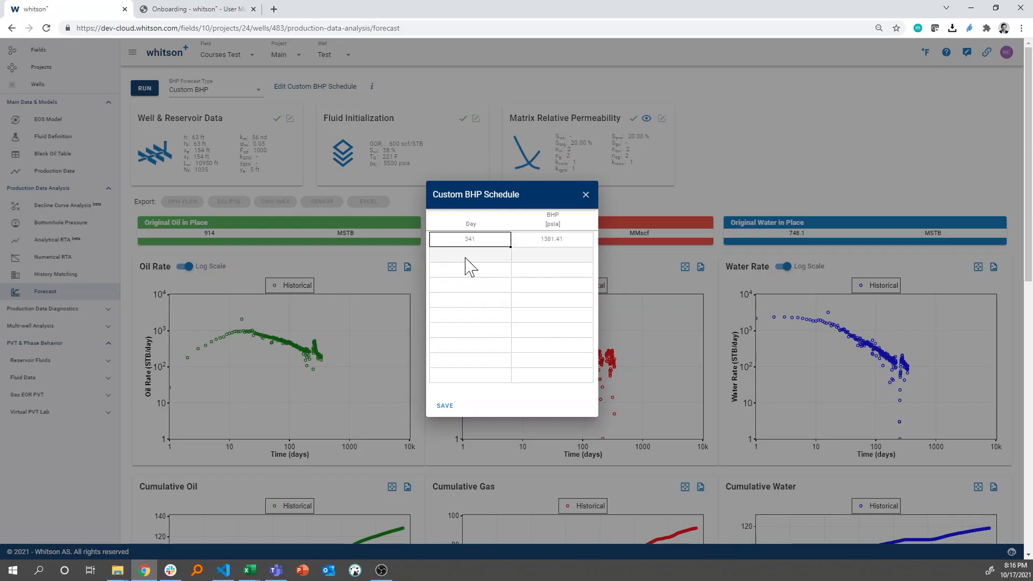
{"action": "left_click_drag", "start_coordinate": [480, 242], "coordinate": [546, 245]}
{"action": "key", "text": "ctrl+c"}
{"action": "left_click", "coordinate": [483, 256]}
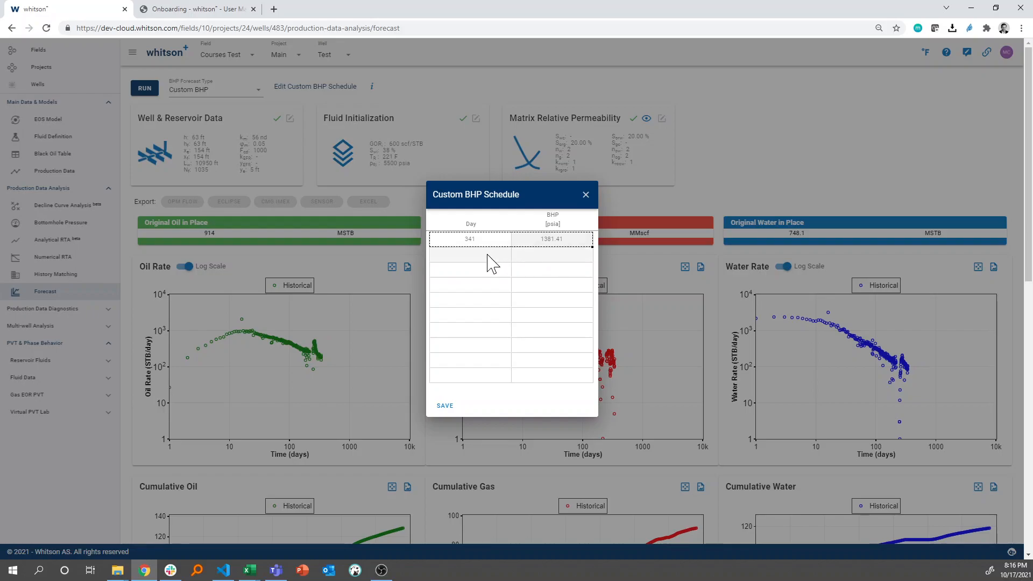
{"action": "key", "text": "ctrl+v"}
{"action": "left_click", "coordinate": [482, 258]}
{"action": "type", "text": "10000"}
{"action": "key", "text": "Tab"}
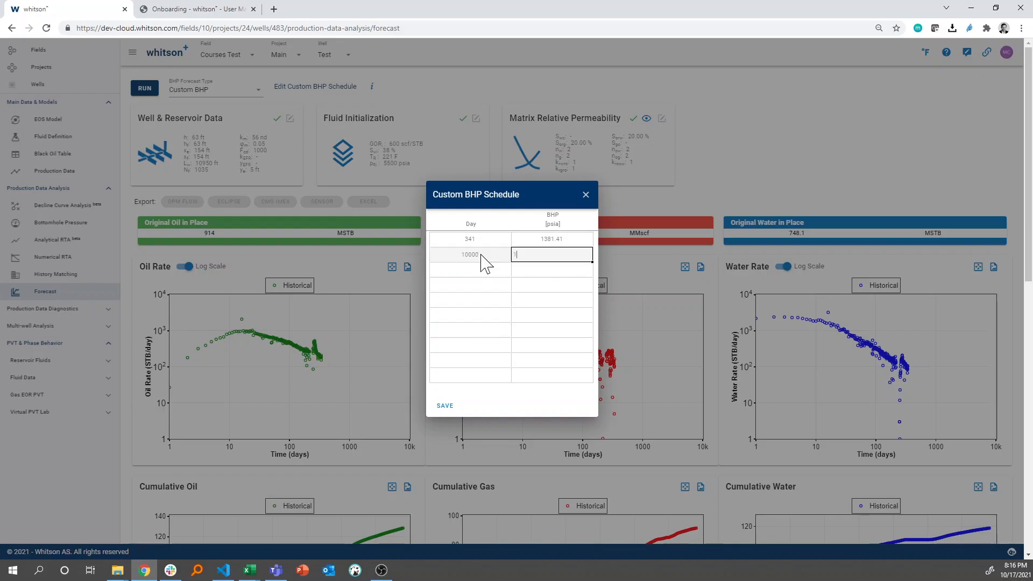
{"action": "type", "text": "1381.41"}
{"action": "key", "text": "Return"}
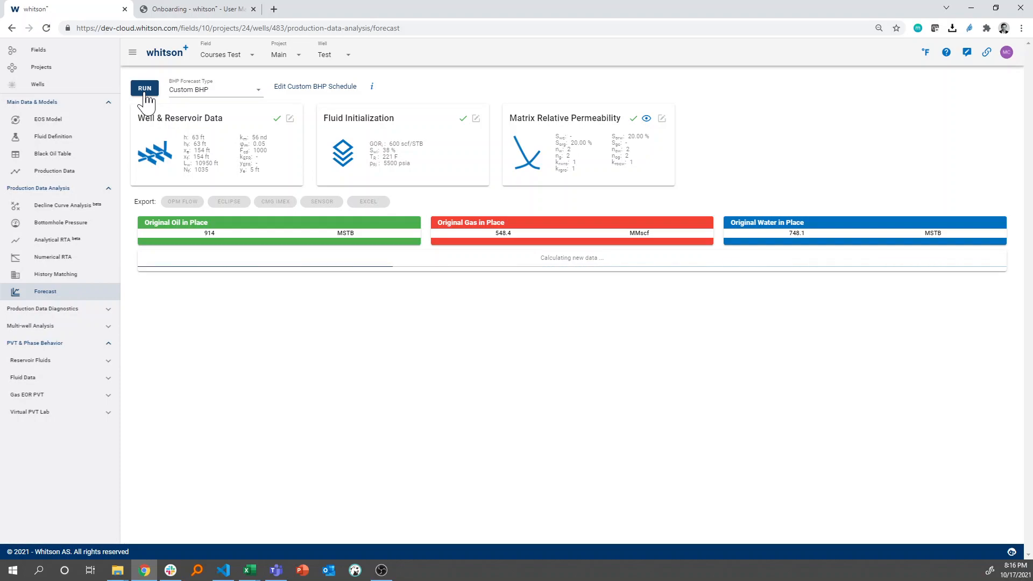
{"action": "left_click", "coordinate": [233, 93]}
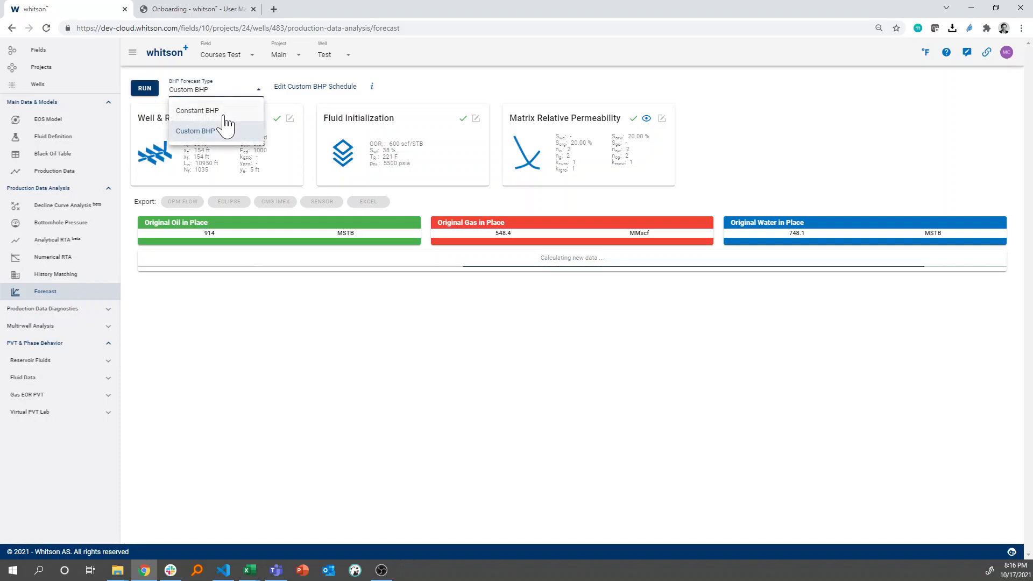
Close the forecast type choices and examine the forecast in the rate, cumulative, diagnostic, bottomhole pressure, gas-oil ratio and water cut plots
{"action": "left_click", "coordinate": [457, 92]}
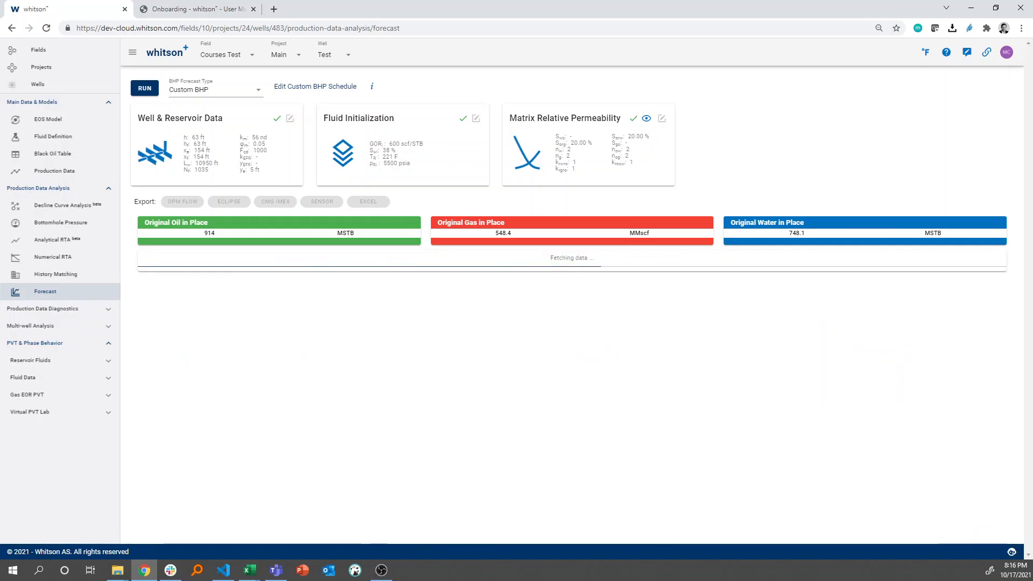
{"action": "scroll", "coordinate": [309, 343], "scroll_direction": "down", "scroll_amount": 4}
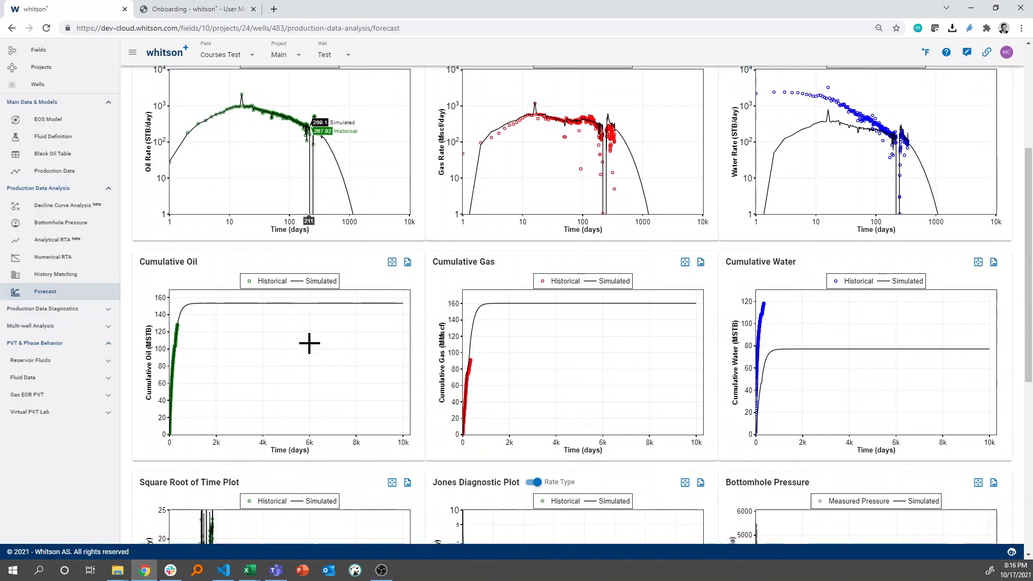
{"action": "scroll", "coordinate": [349, 346], "scroll_direction": "down", "scroll_amount": 6}
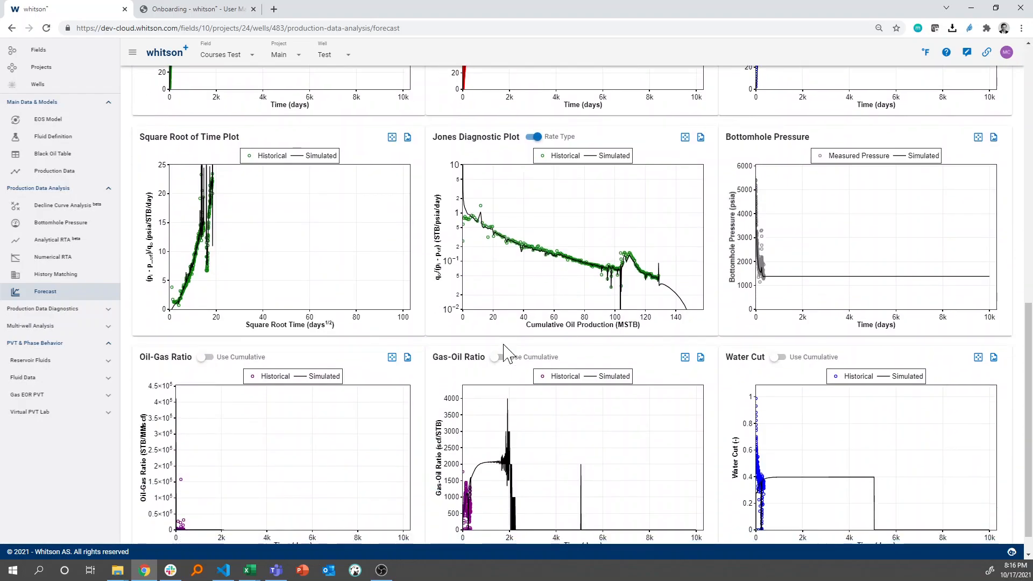
{"action": "scroll", "coordinate": [296, 219], "scroll_direction": "up", "scroll_amount": 3}
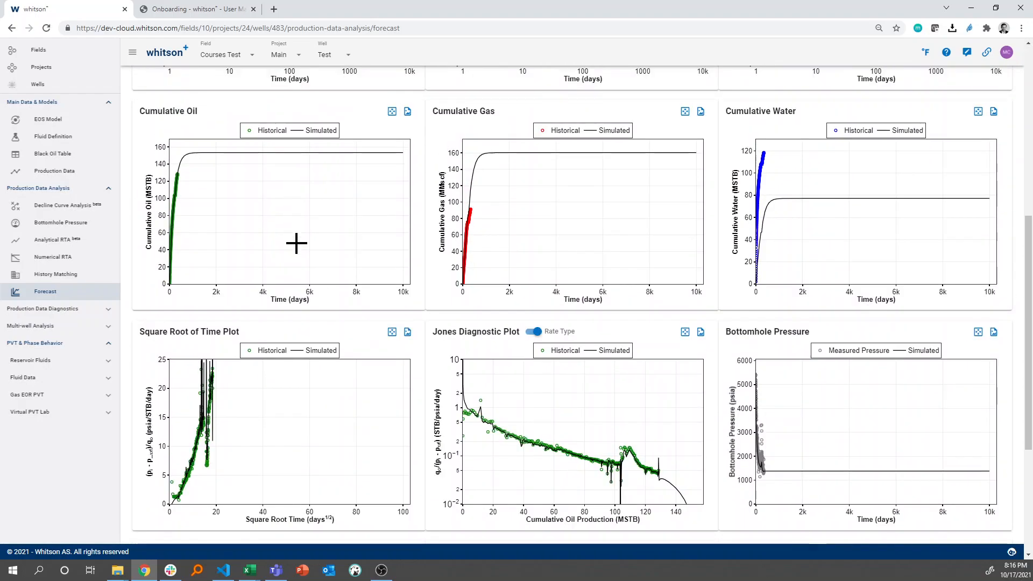
{"action": "scroll", "coordinate": [297, 243], "scroll_direction": "up", "scroll_amount": 3}
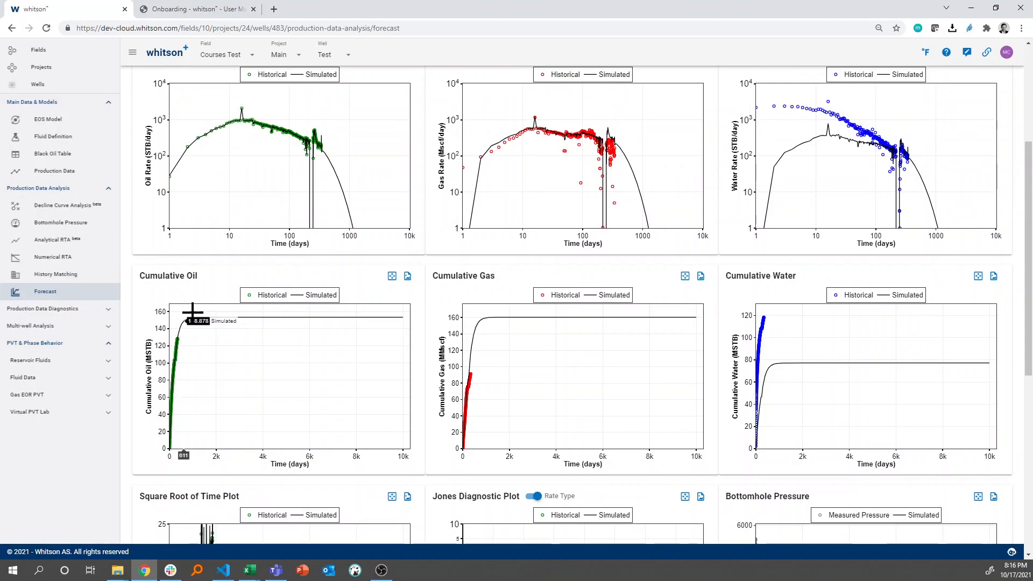
{"action": "scroll", "coordinate": [201, 318], "scroll_direction": "up", "scroll_amount": 2}
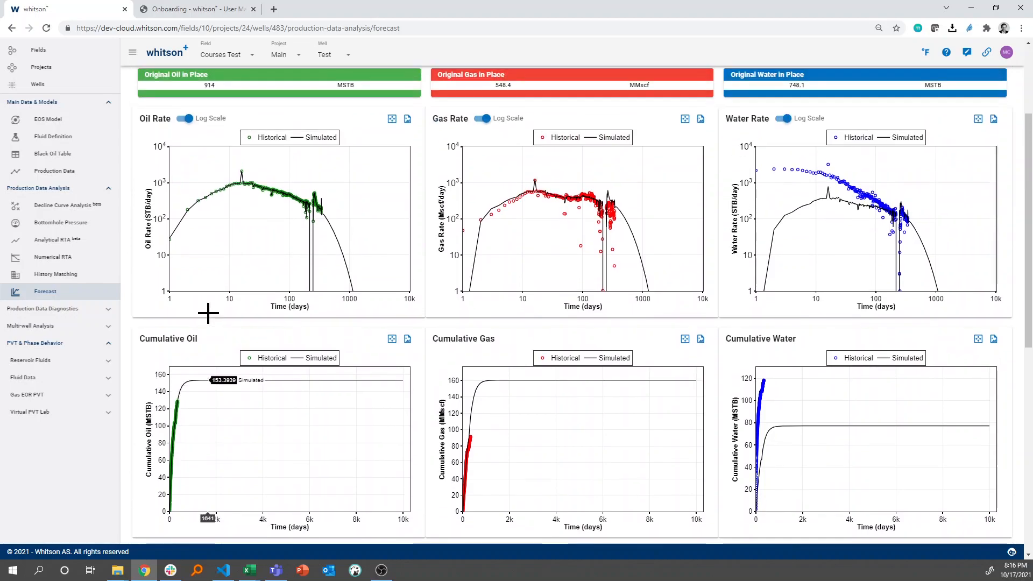
{"action": "scroll", "coordinate": [327, 251], "scroll_direction": "up", "scroll_amount": 2}
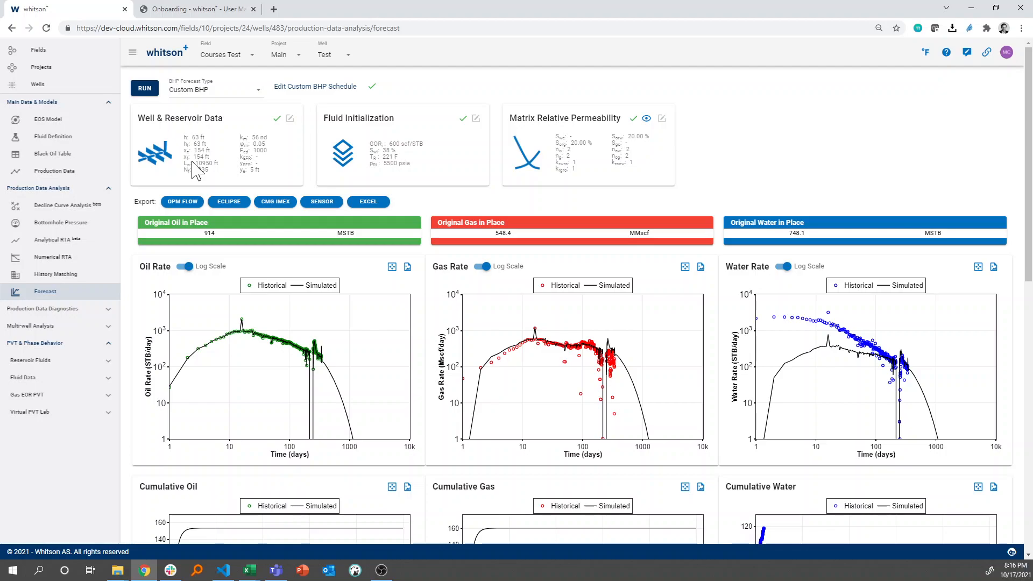
Open the well's Decline Curve Analysis for oil
{"action": "left_click", "coordinate": [72, 206]}
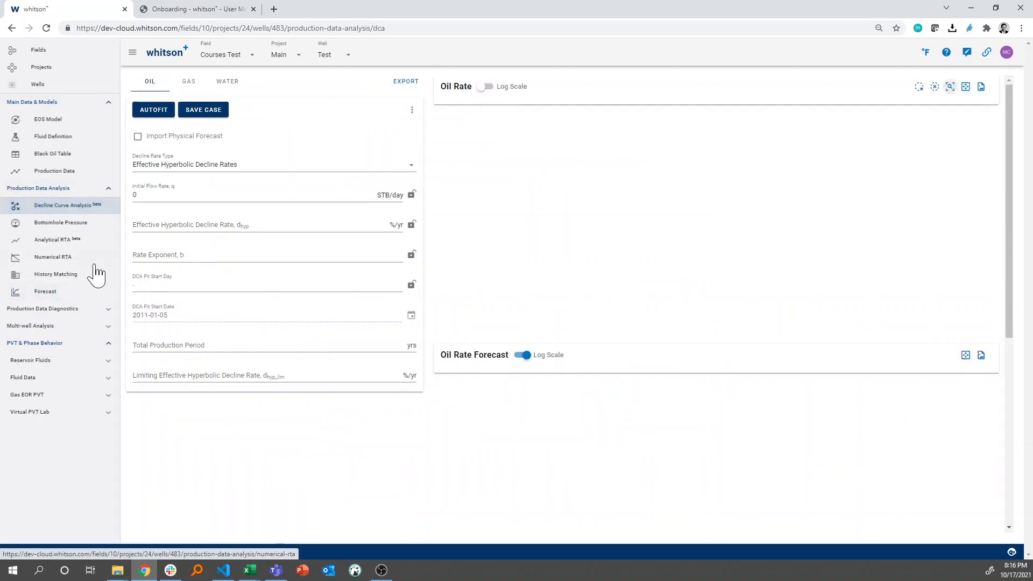